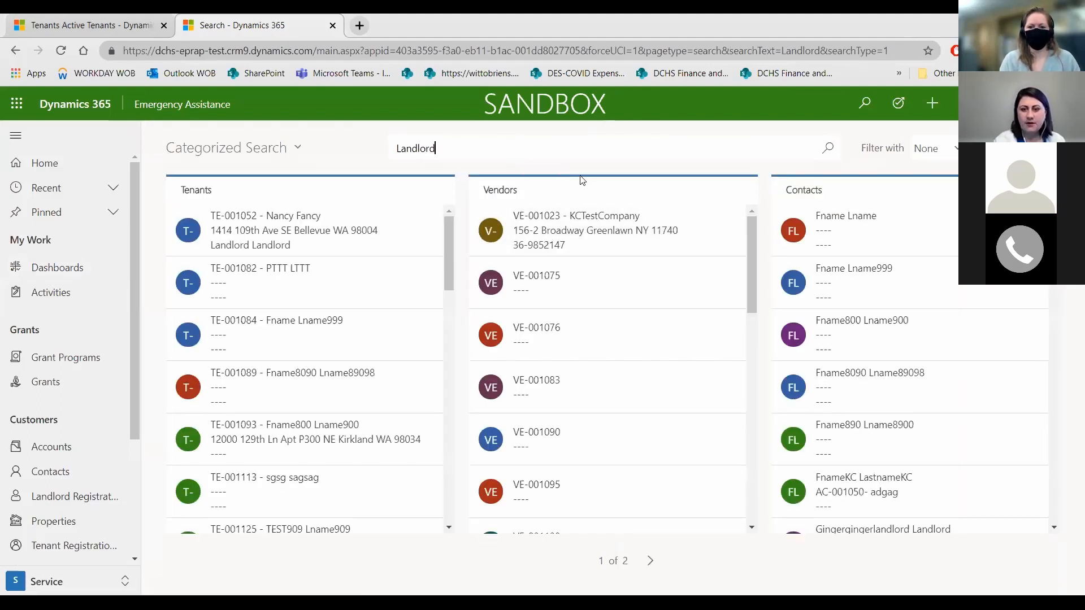
Look through the vendor and contact records in the categorized search results for Landlord.
scroll(614, 363, down, 6)
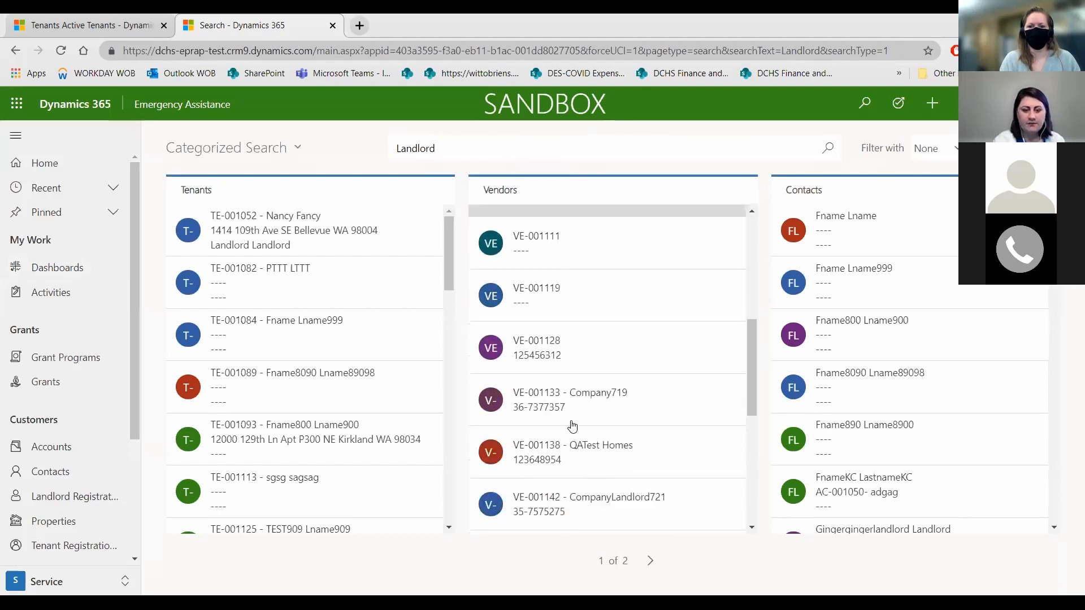
scroll(573, 427, down, 5)
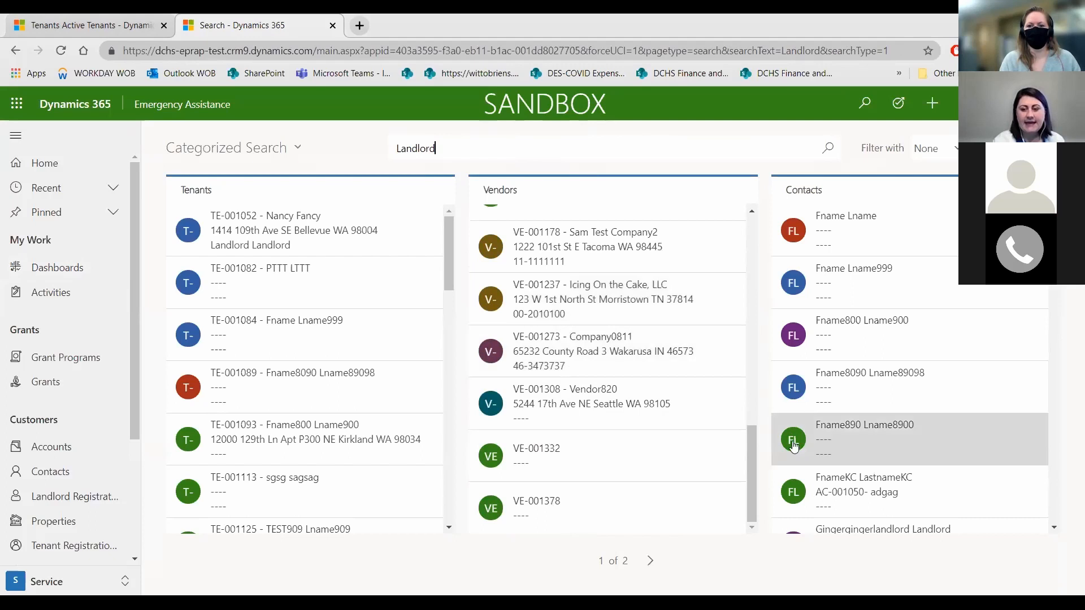
scroll(676, 295, up, 4)
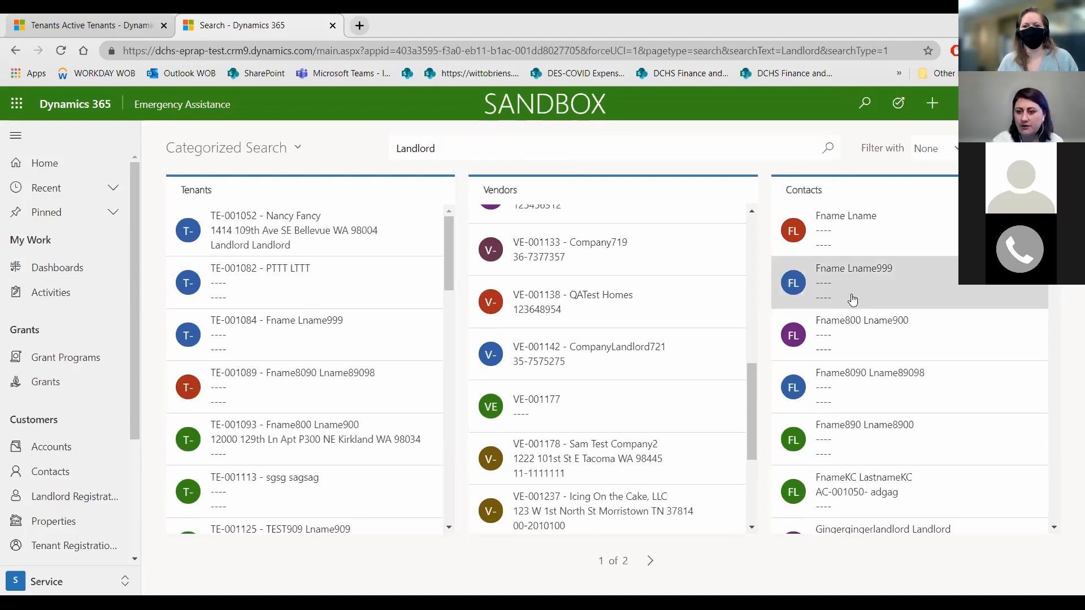
scroll(833, 487, down, 5)
scroll(846, 481, down, 5)
scroll(846, 482, down, 3)
scroll(846, 481, up, 10)
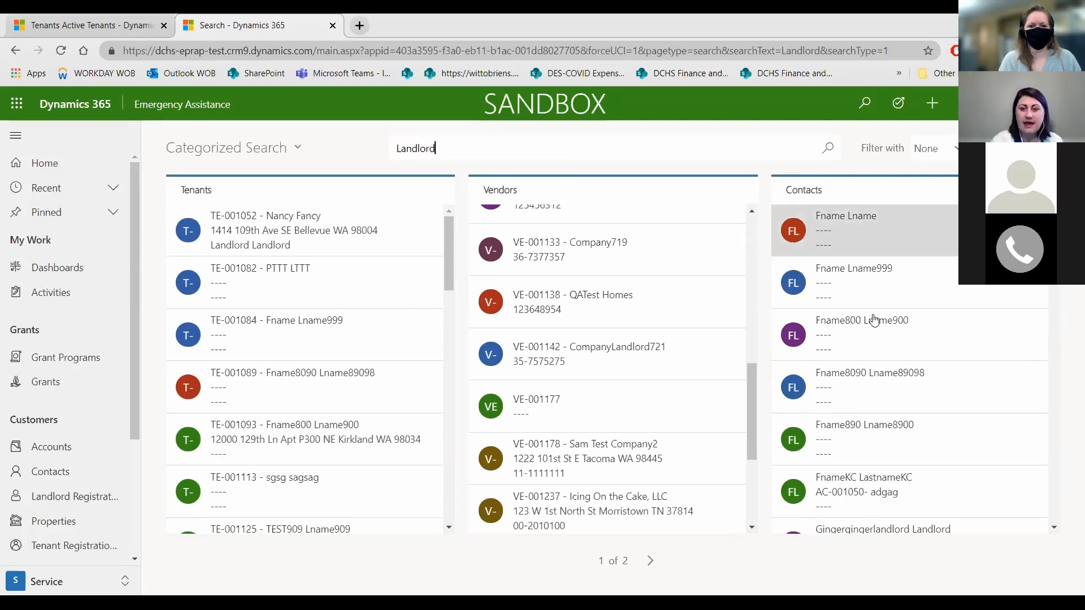
View the active landlord registrations, run a categorized search for 4300 and look through the matching tenants.
click(63, 496)
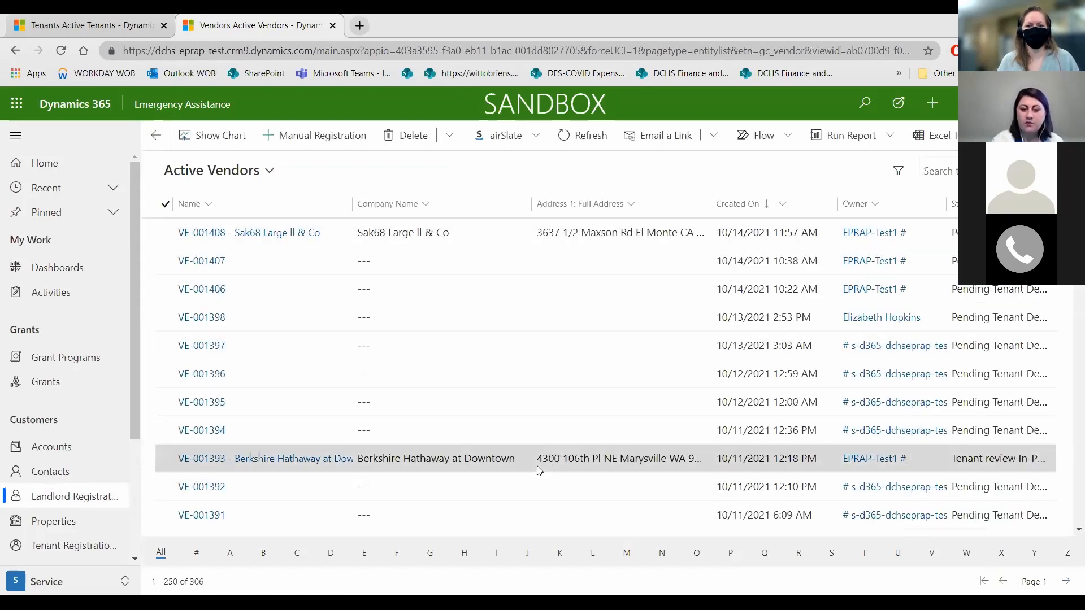
click(864, 104)
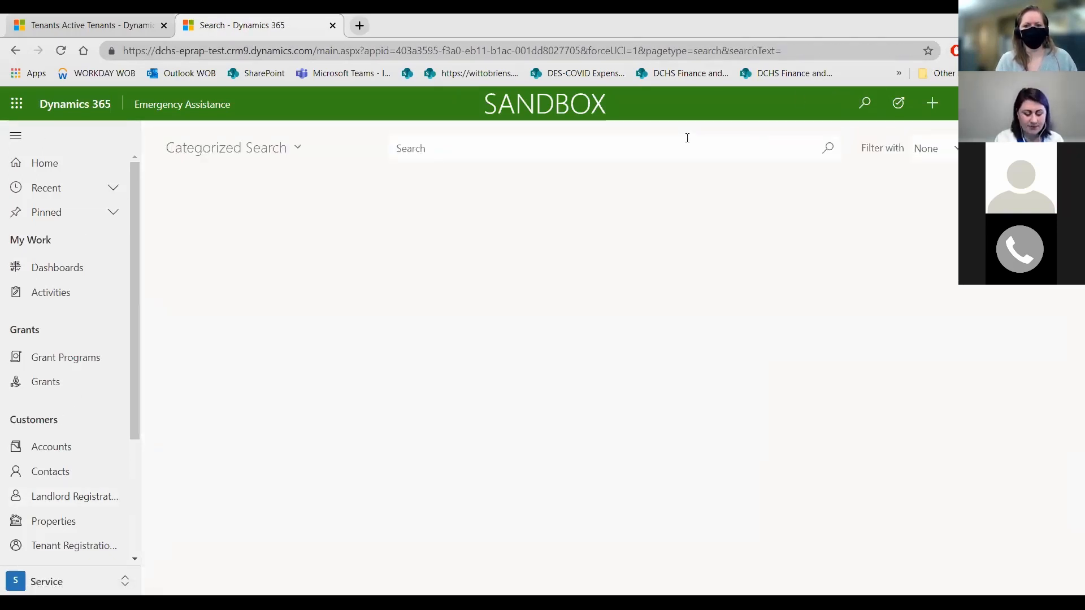
text(4300)
key(Return)
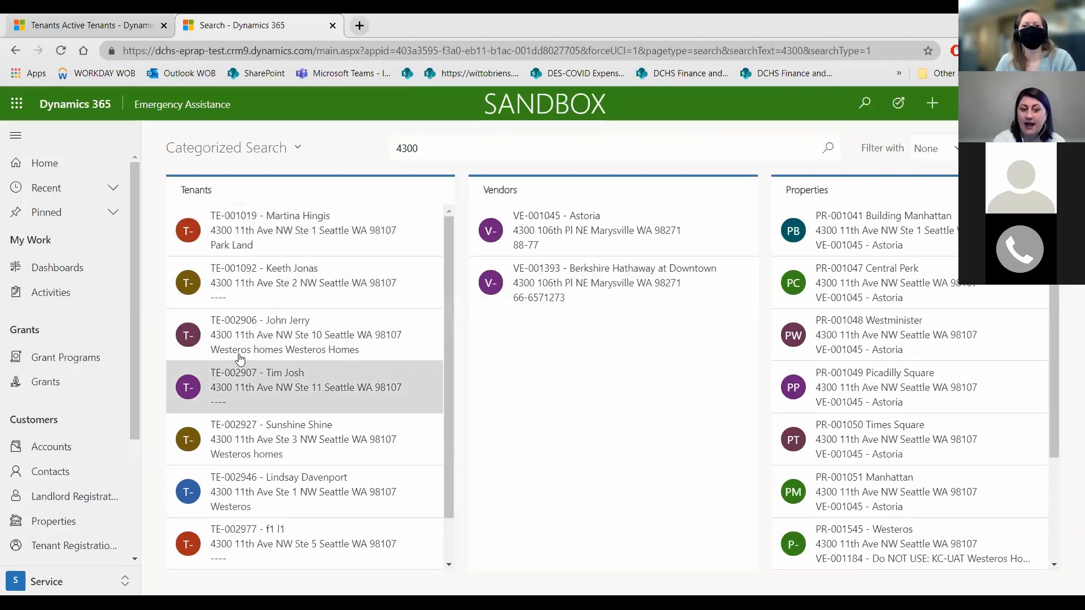
scroll(244, 362, down, 2)
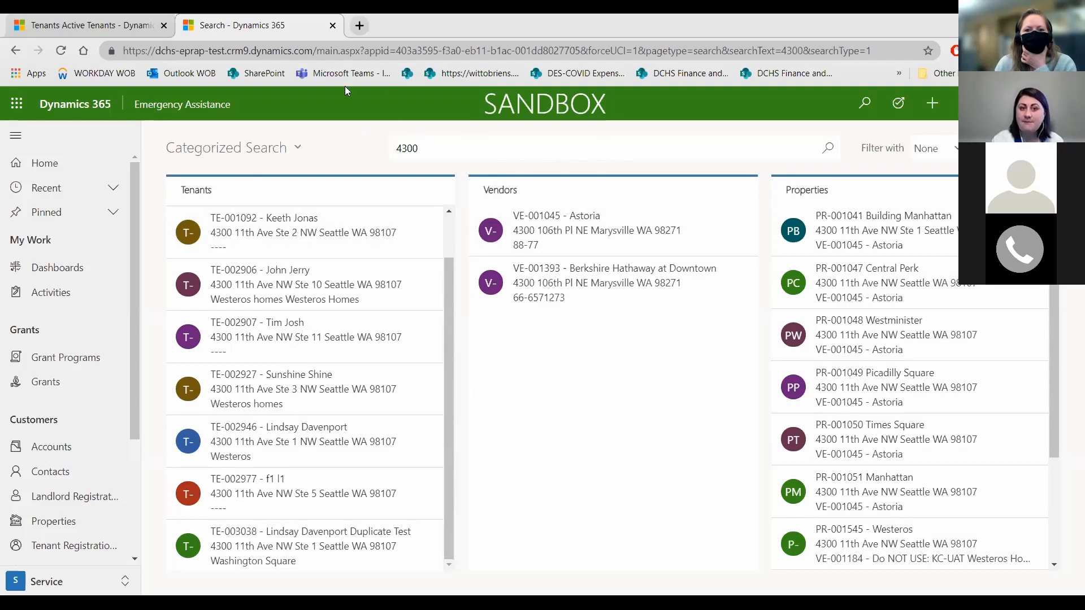
scroll(45, 382, down, 3)
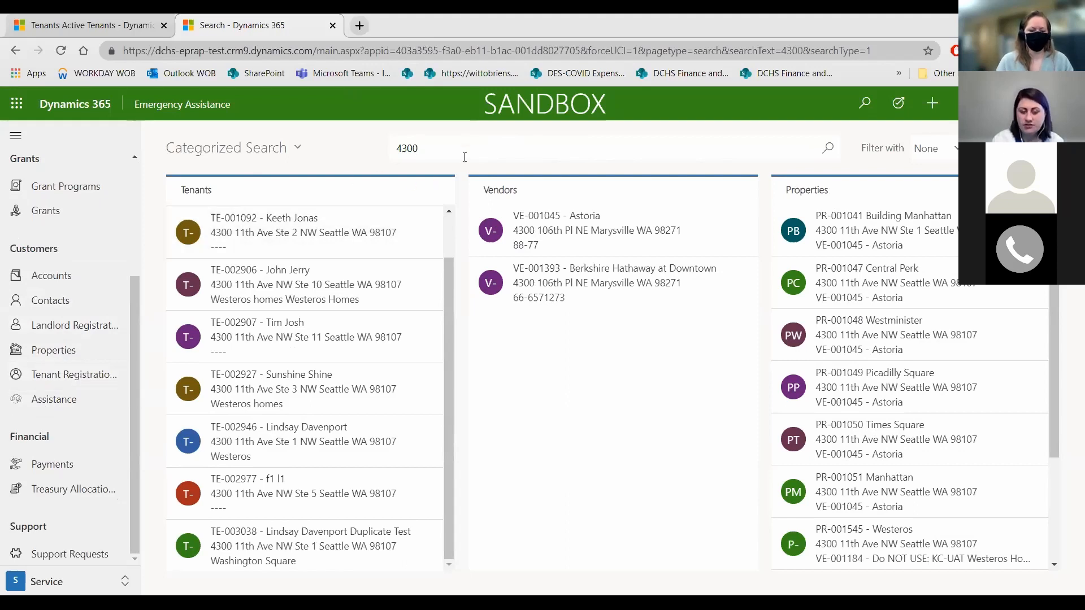
Start a new categorized search for Test.
click(899, 103)
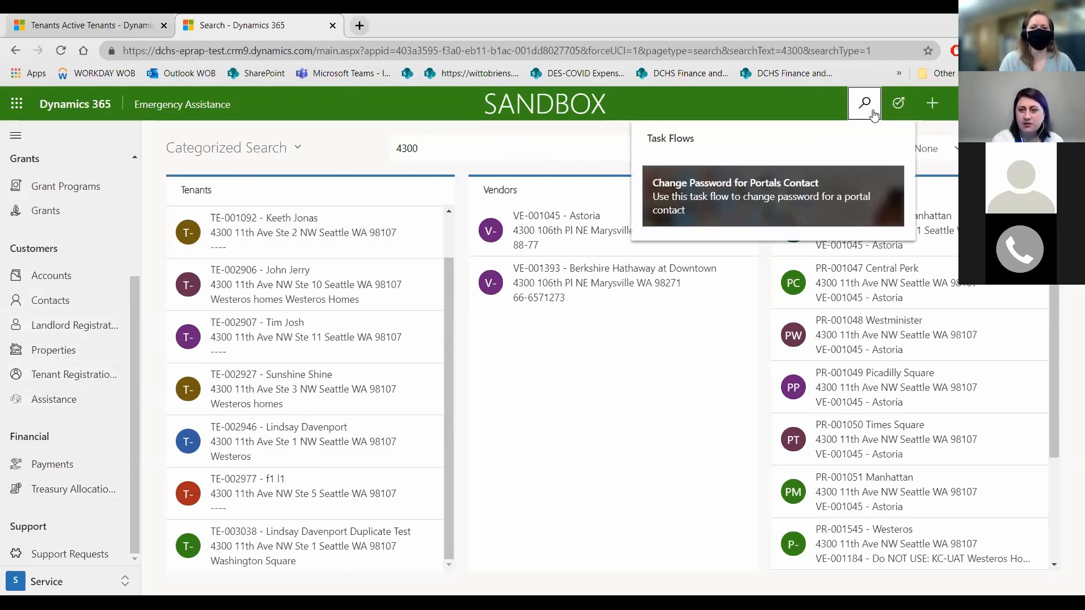
click(873, 113)
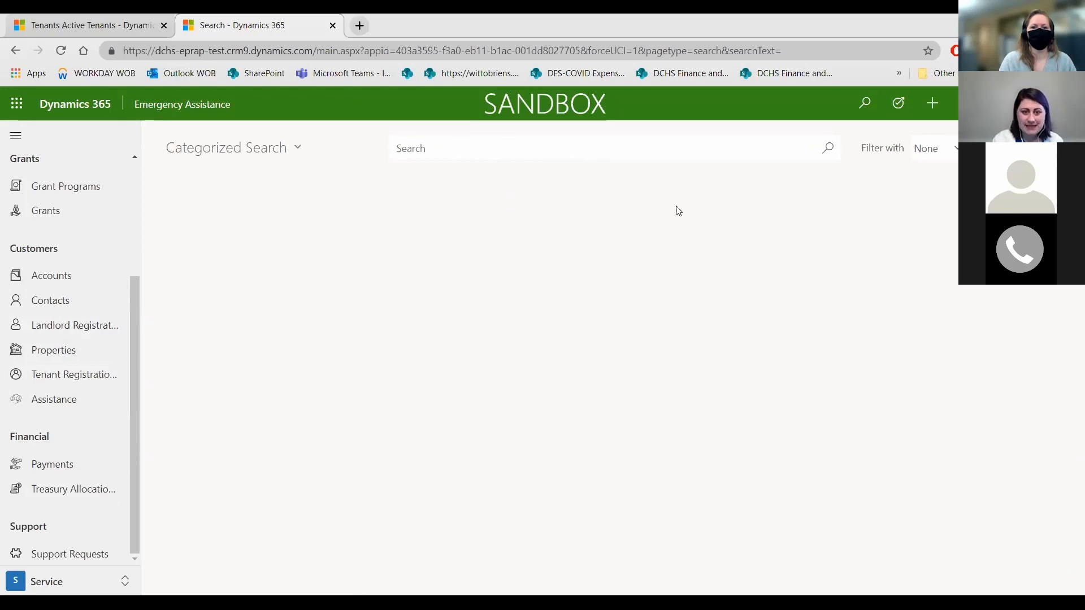
text(Test)
key(Return)
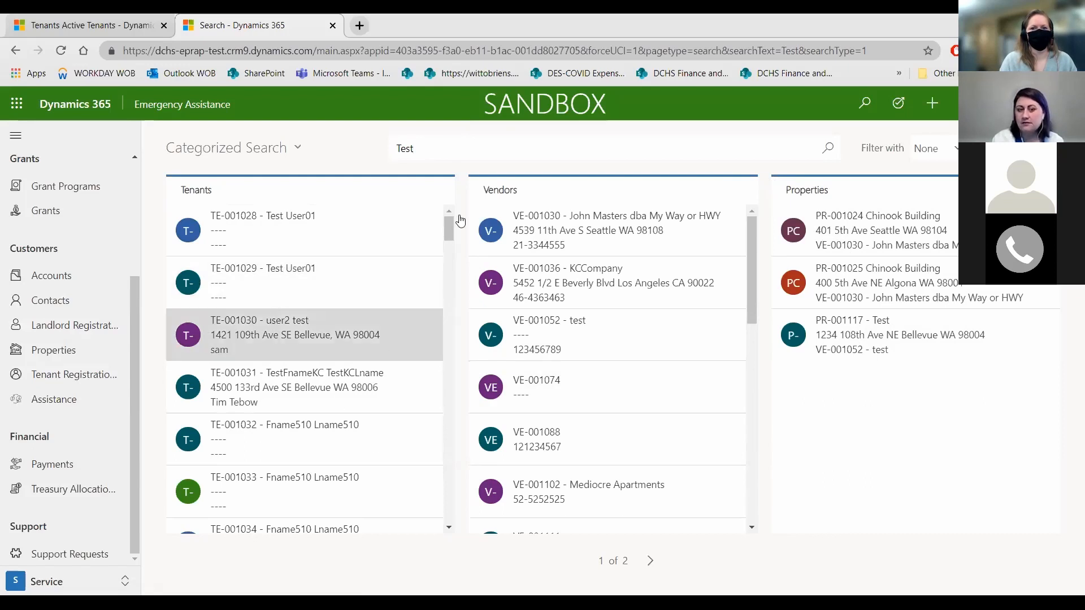
Start a new categorized search for High.
click(865, 103)
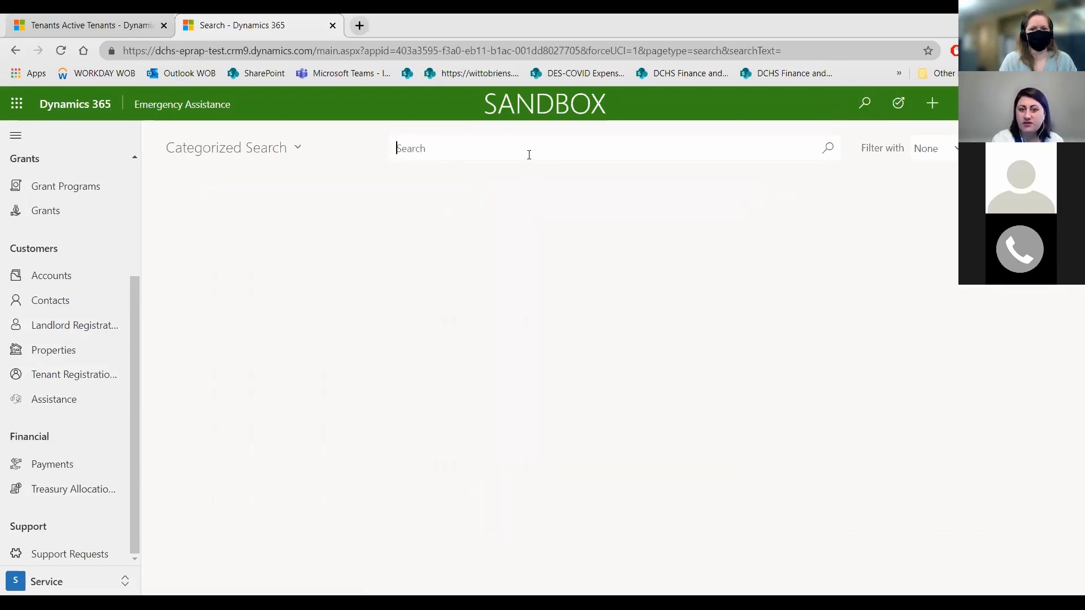
text(High)
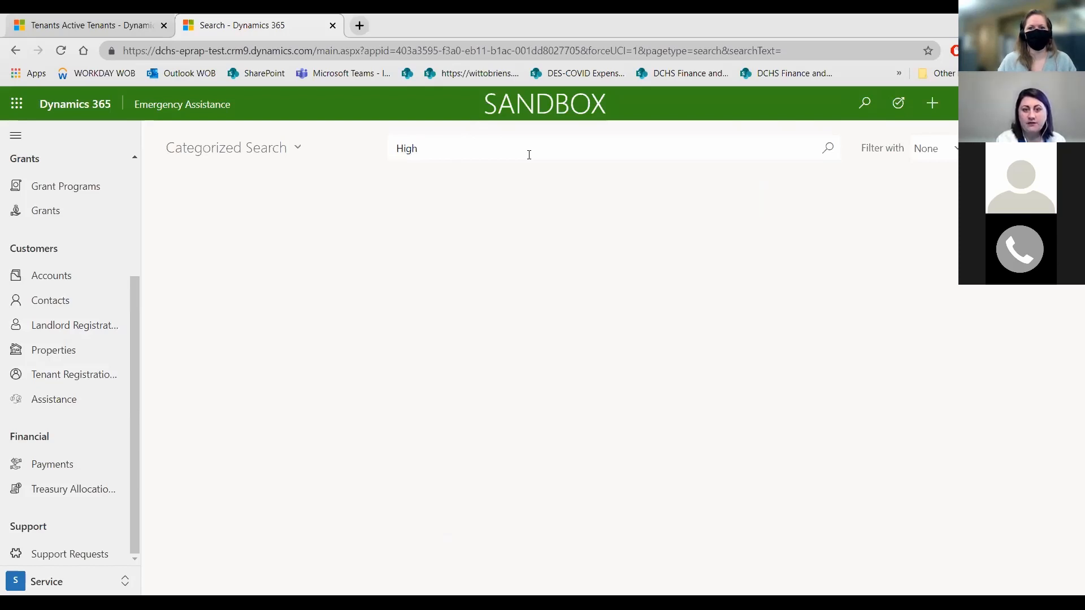
key(Return)
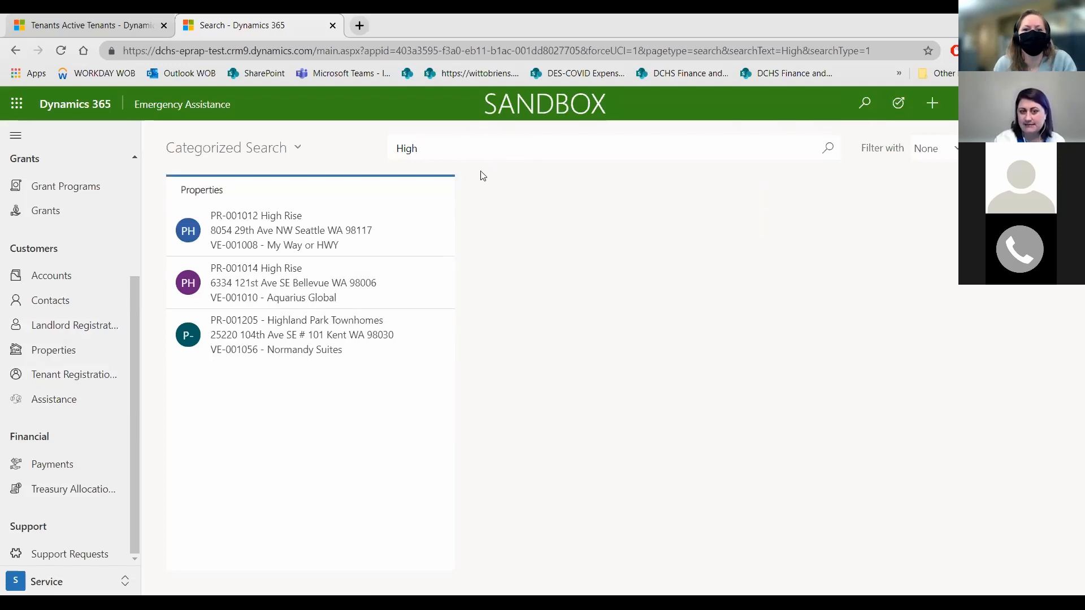
Replace the search term with Townhomes and run the search.
key(BackSpace)
key(BackSpace)
text(Townhomes)
key(Return)
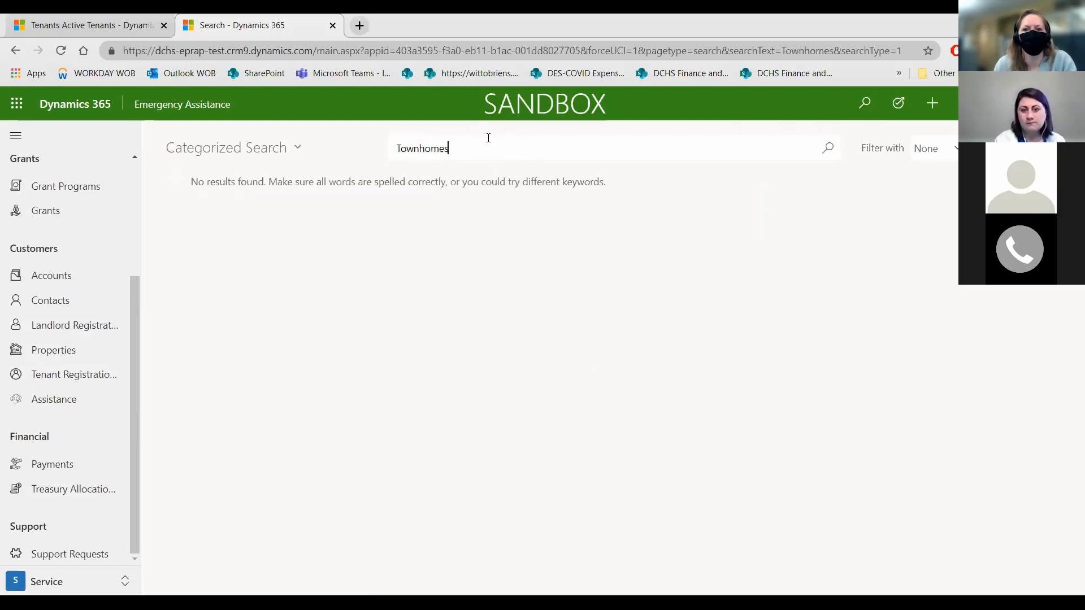
Shorten the search term to Town and run the search again.
key(BackSpace)
key(BackSpace)
key(BackSpace)
key(BackSpace)
key(BackSpace)
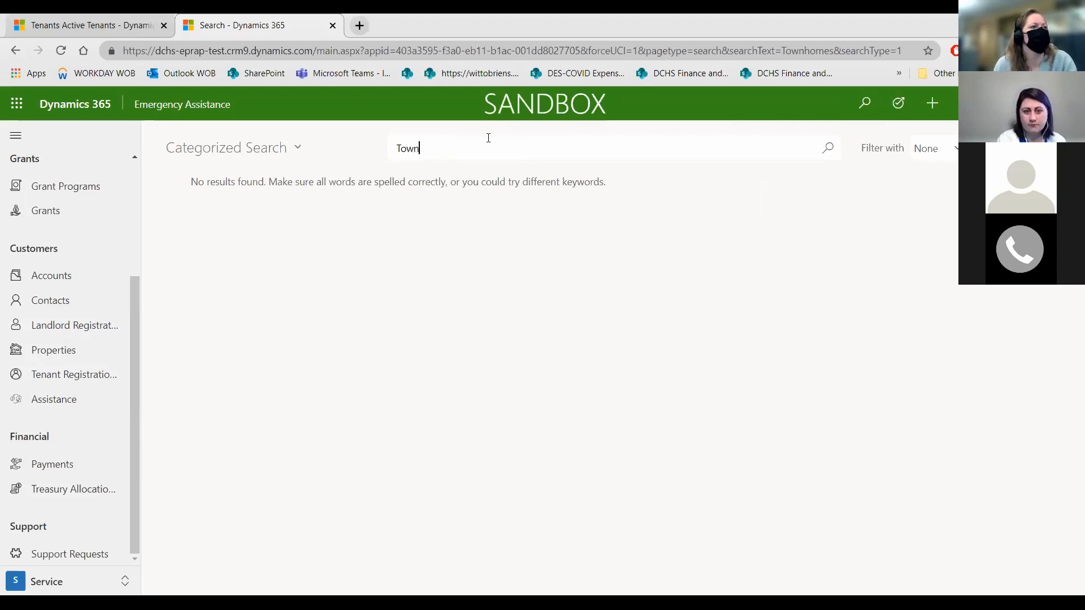
key(Return)
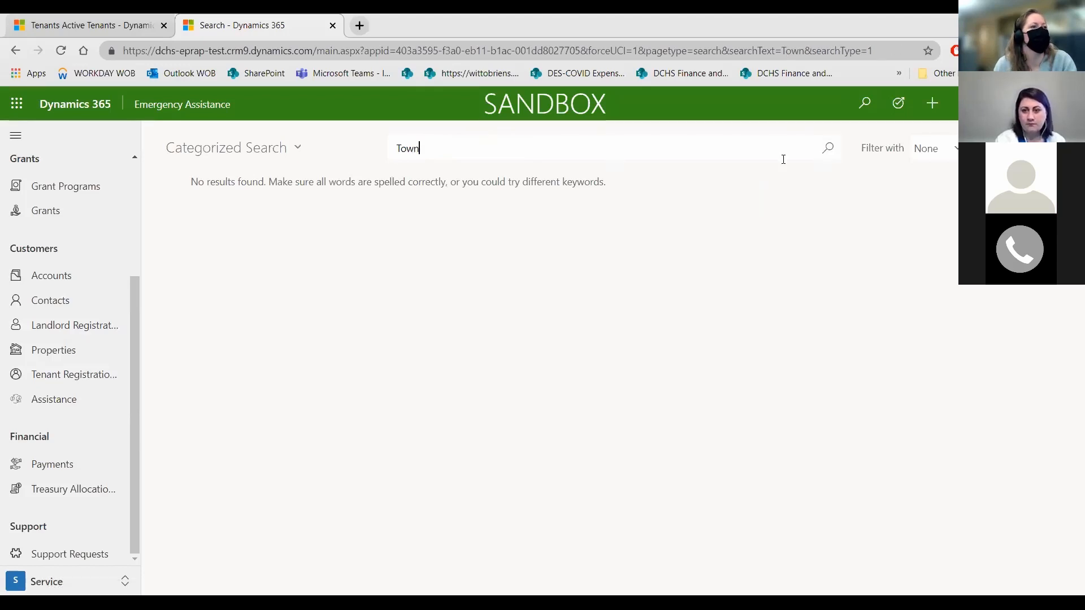
Replace the search term with Seattle and run the search.
key(BackSpace)
key(BackSpace)
text(Seattle)
key(Return)
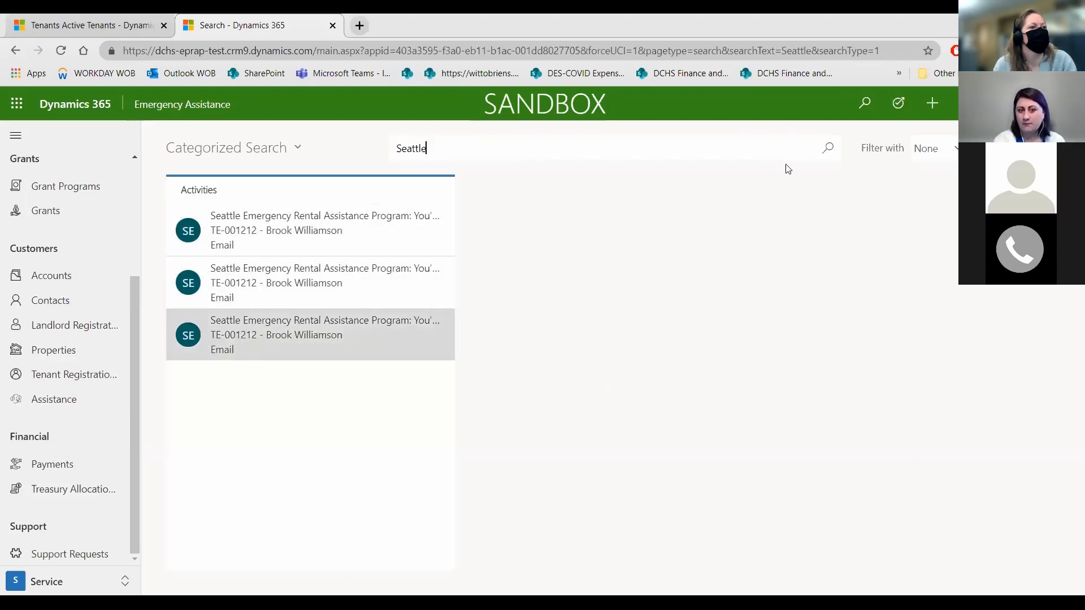
Clear the Seattle search term and open a tenant registration record that is awaiting decision.
key(BackSpace)
key(BackSpace)
key(BackSpace)
key(BackSpace)
click(279, 238)
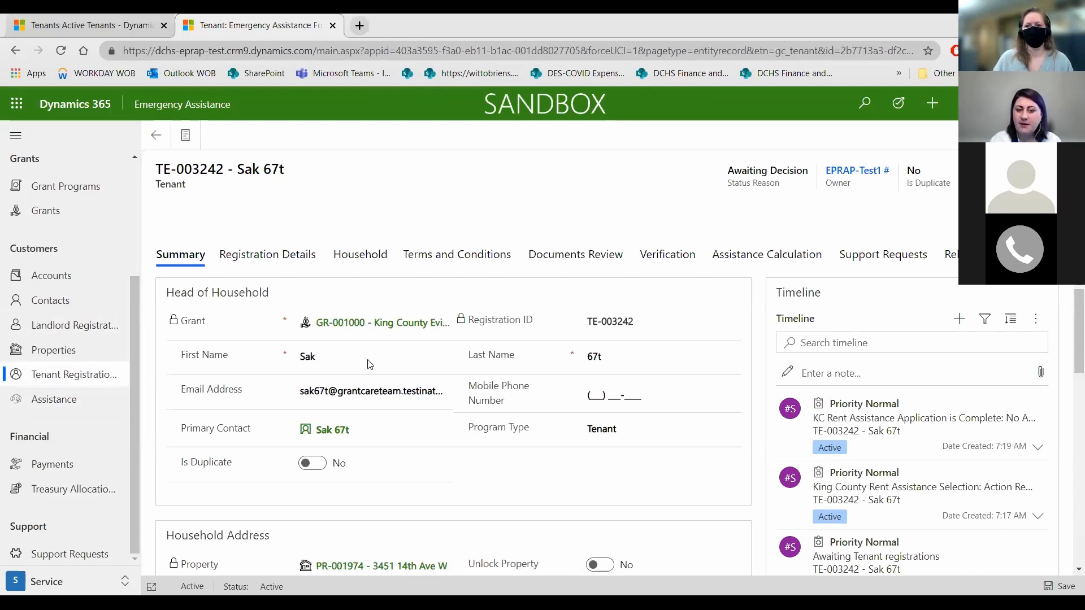
View the property record linked in the tenant's household address and go back to the categorized search for Test.
scroll(350, 362, down, 4)
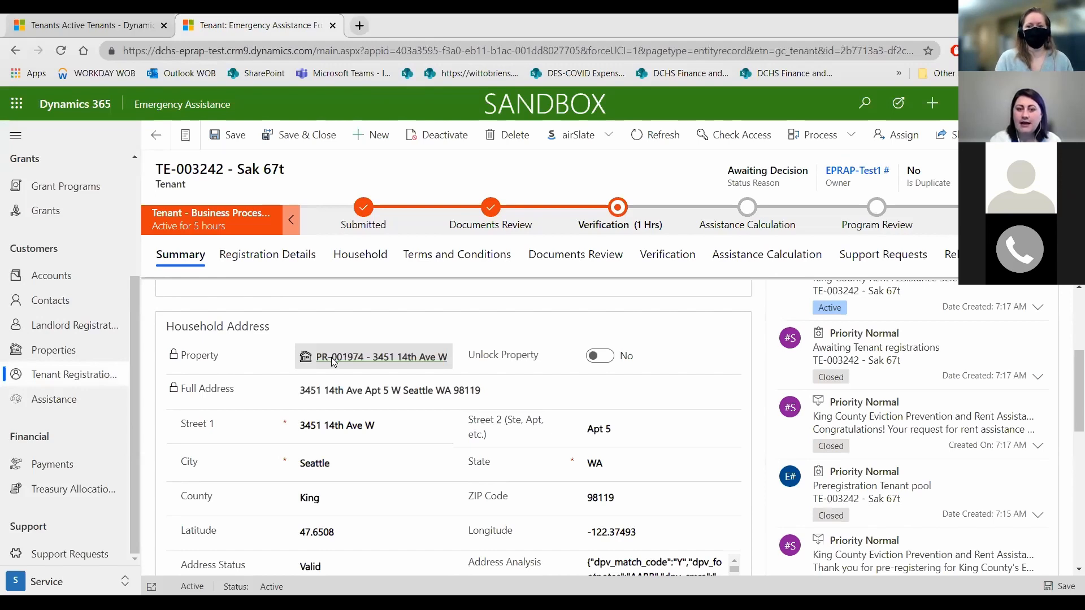
click(339, 357)
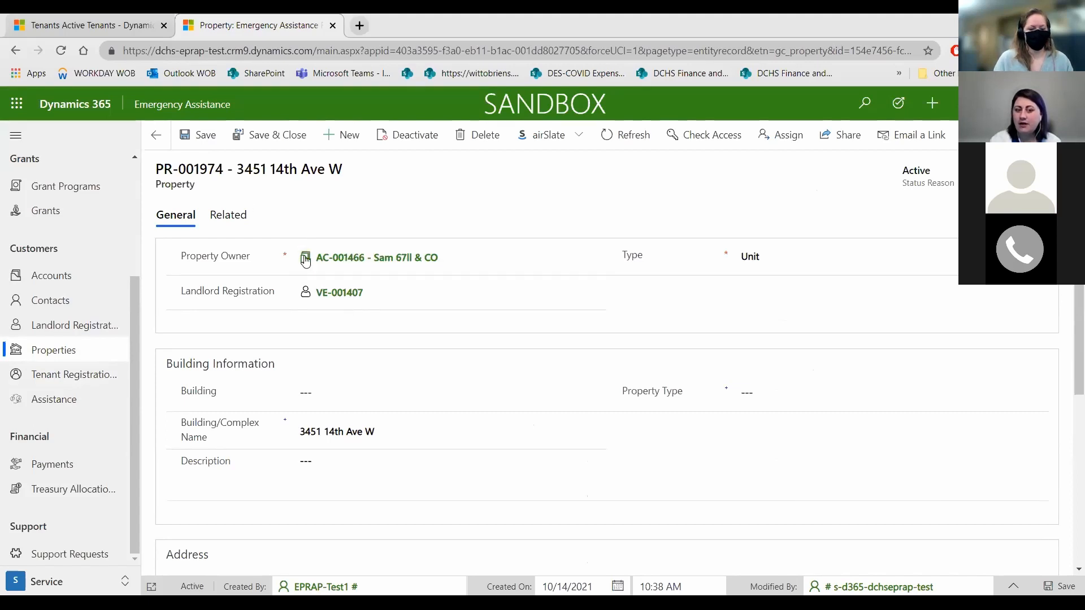
click(151, 134)
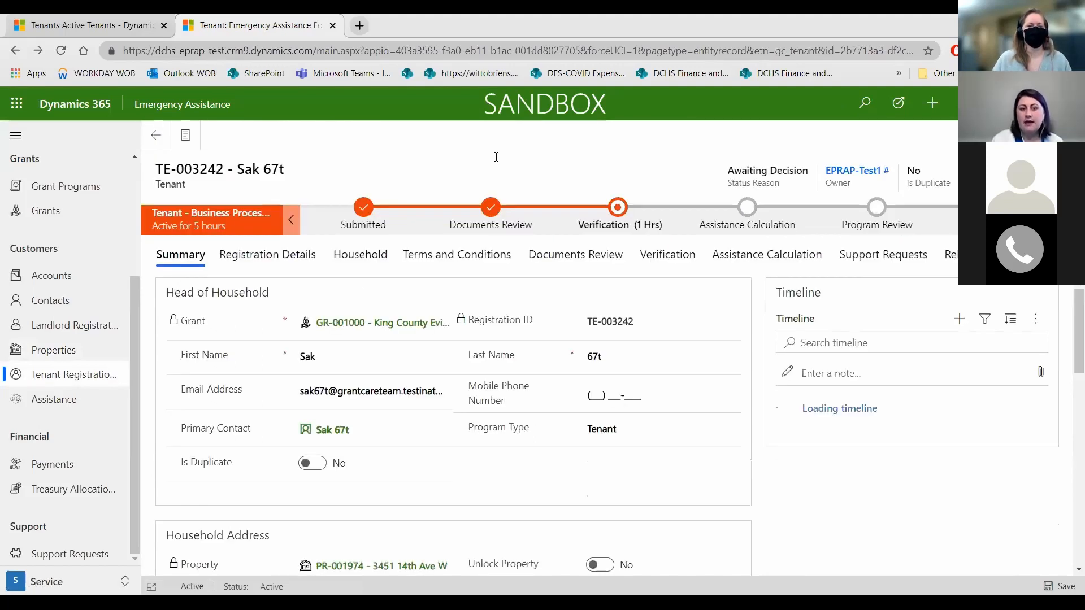
text(Test)
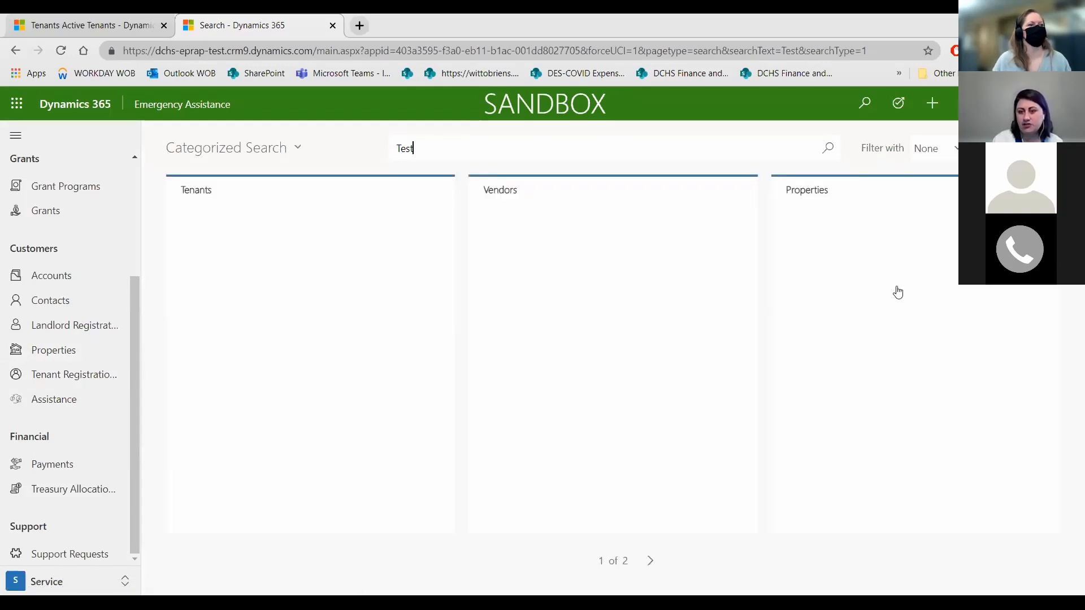
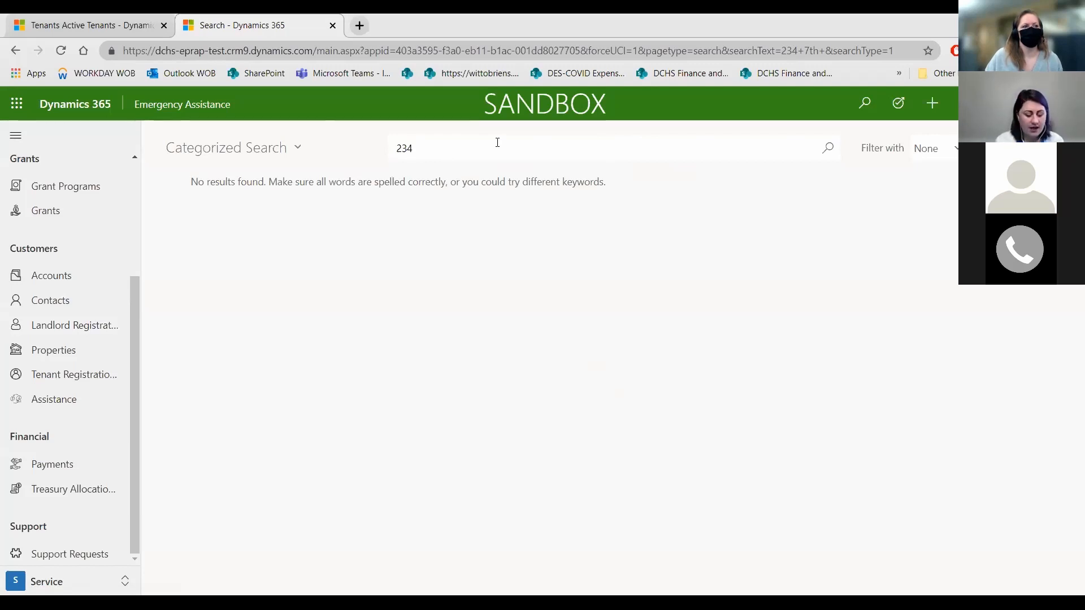
Run a categorized search for 234 Second.
text(Se)
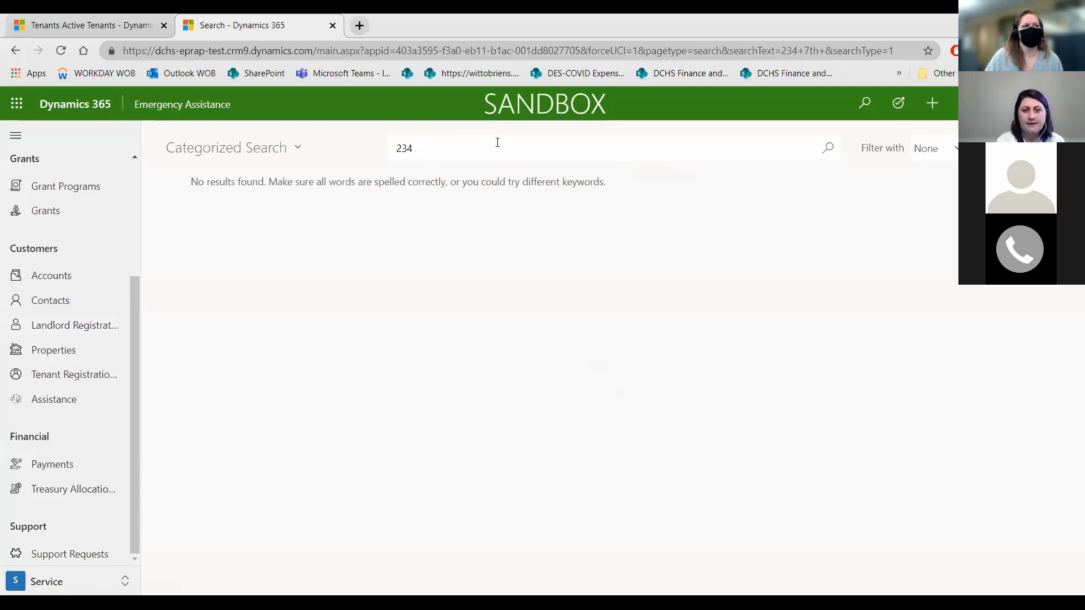
text( Sec)
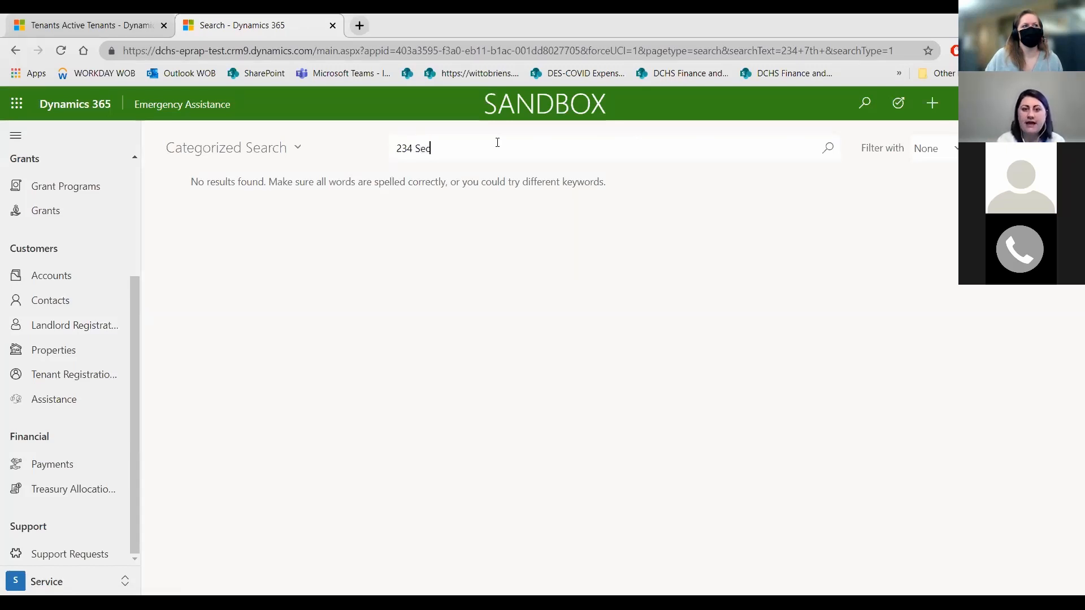
text(ond)
key(Return)
Reduce the search term to Second and run the search.
key(BackSpace)
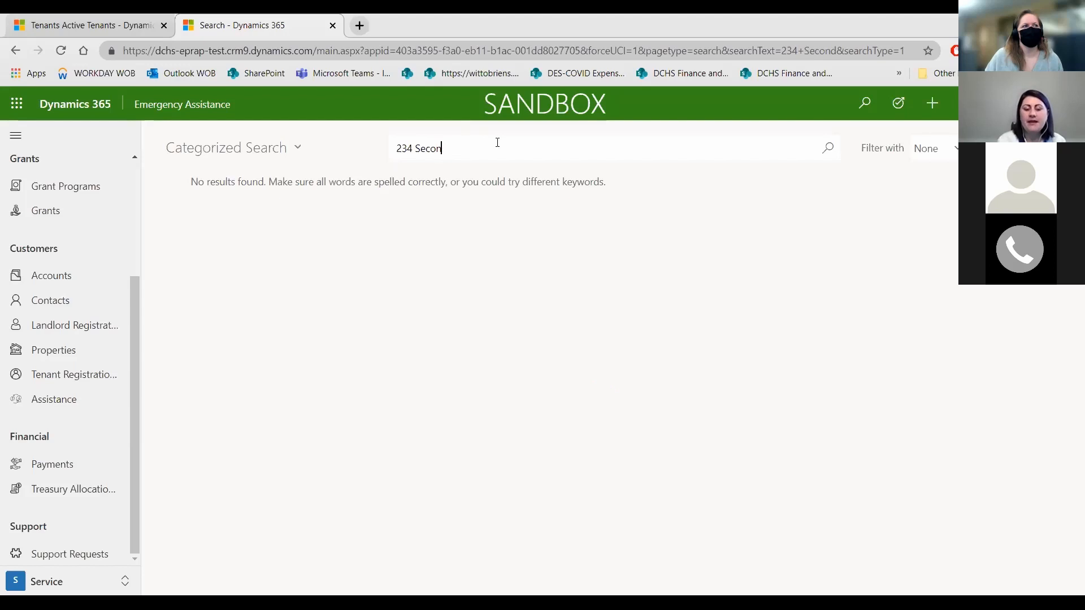
key(BackSpace)
key(BackSpace)
key(BackSpace)
key(BackSpace)
key(BackSpace)
key(BackSpace)
key(BackSpace)
key(BackSpace)
text(seco)
key(BackSpace)
key(BackSpace)
key(BackSpace)
key(BackSpace)
text(Second)
key(Return)
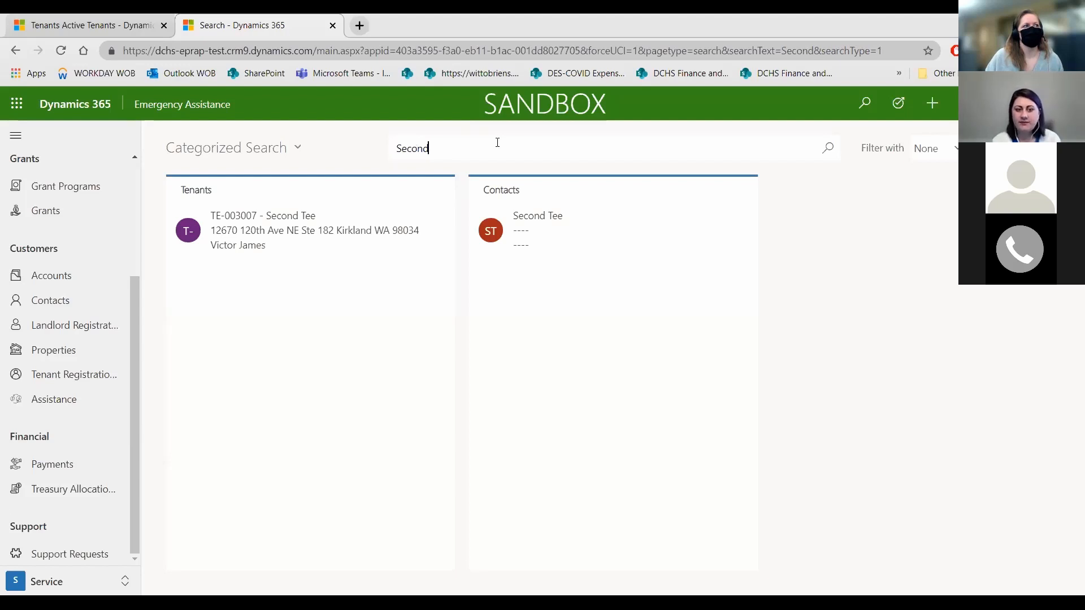
Replace the search term with 2 and run the search.
key(BackSpace)
key(BackSpace)
key(BackSpace)
key(BackSpace)
key(BackSpace)
key(BackSpace)
text(2)
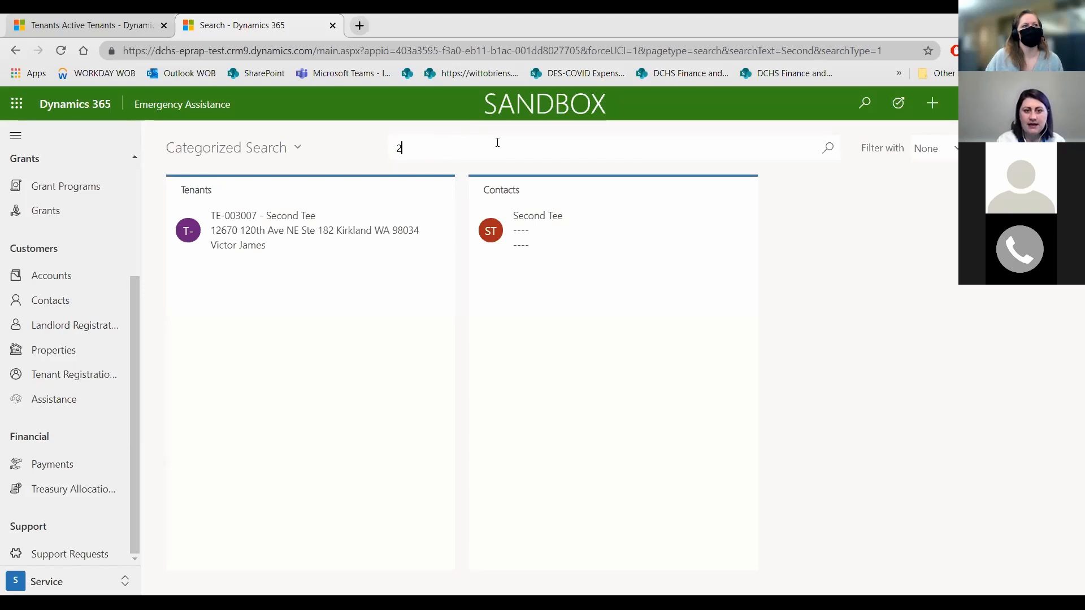
key(Return)
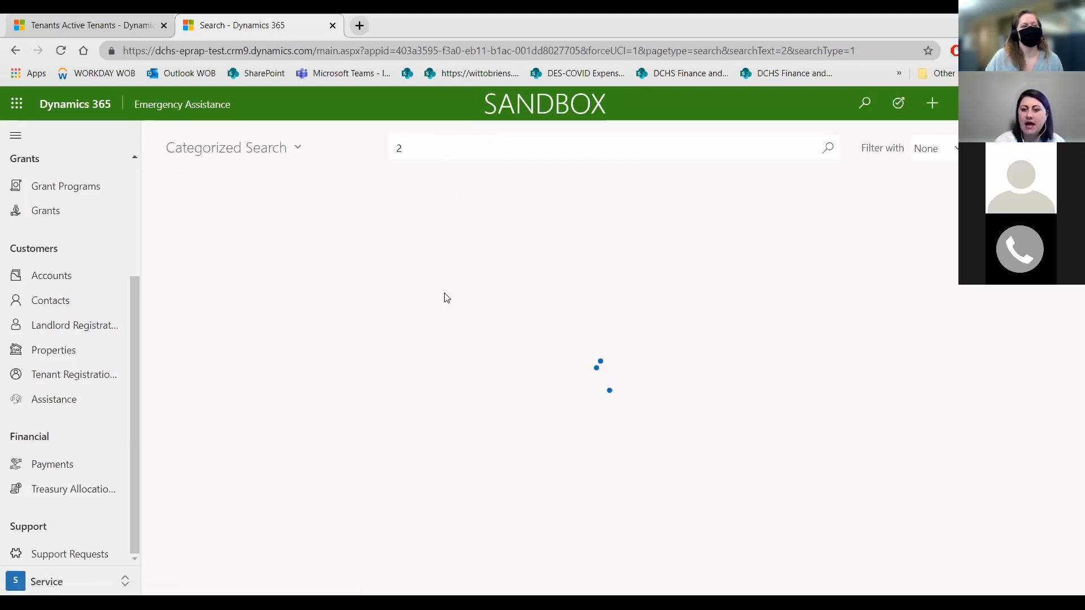
Look through the tenants, vendors and properties in the search results for 2.
scroll(316, 356, down, 5)
scroll(628, 349, down, 15)
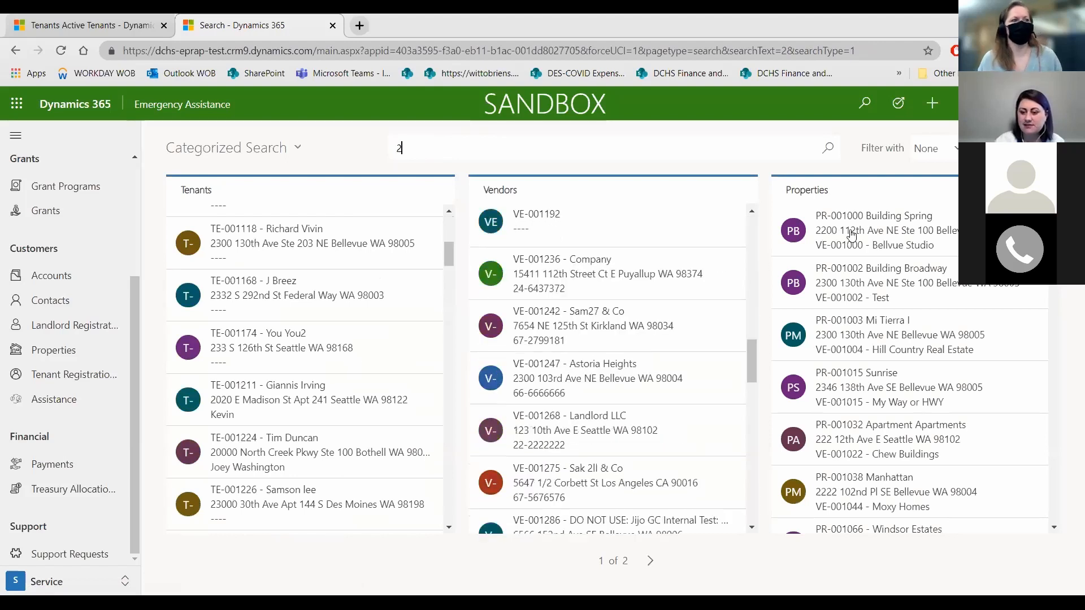
scroll(628, 349, up, 15)
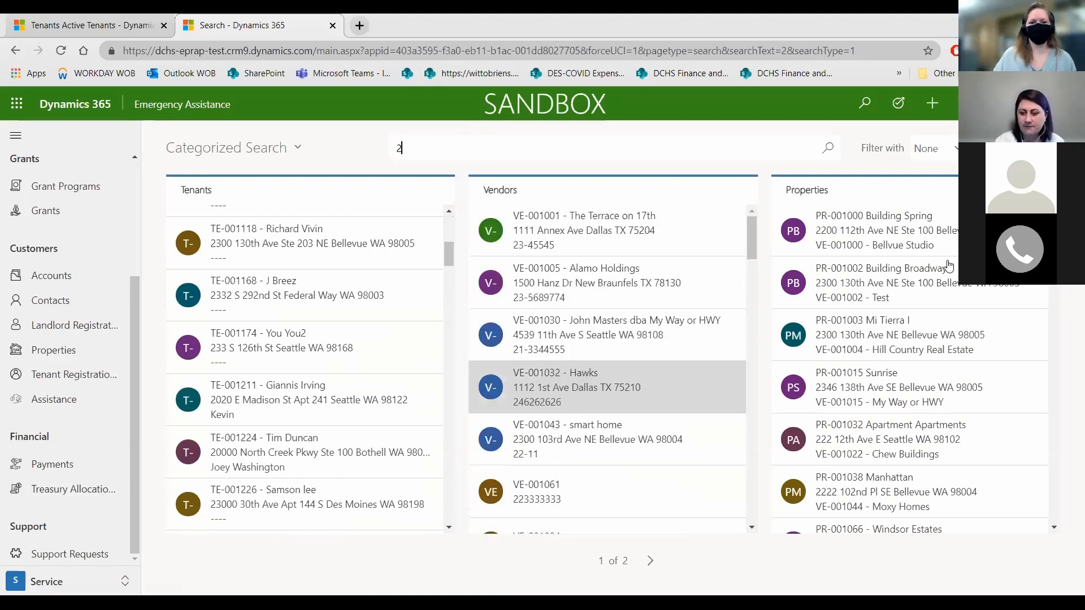
scroll(942, 273, down, 5)
scroll(941, 273, up, 5)
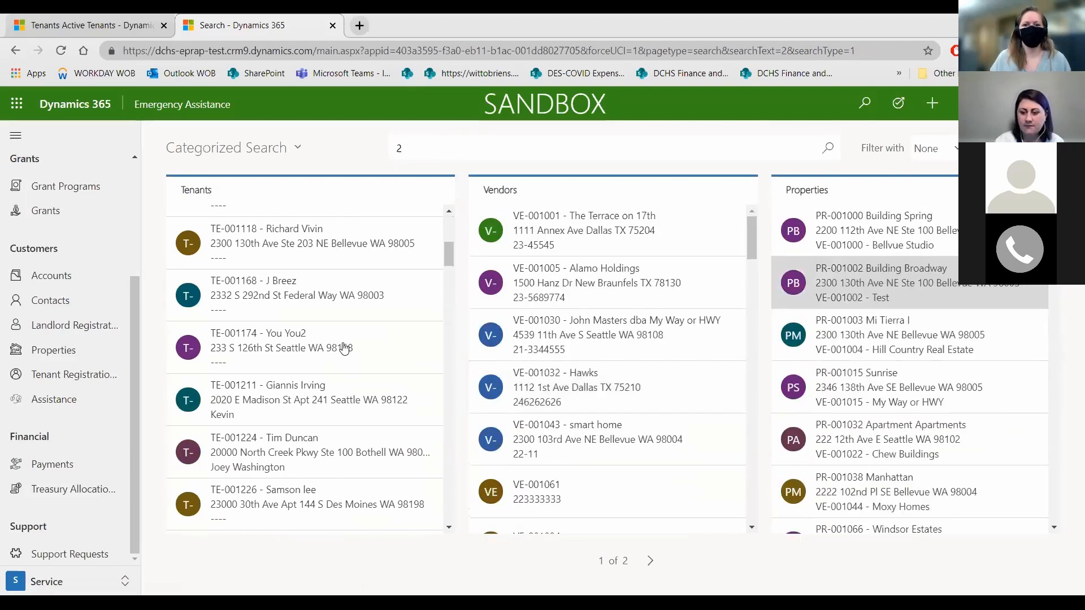
scroll(336, 342, up, 1)
scroll(337, 342, up, 1)
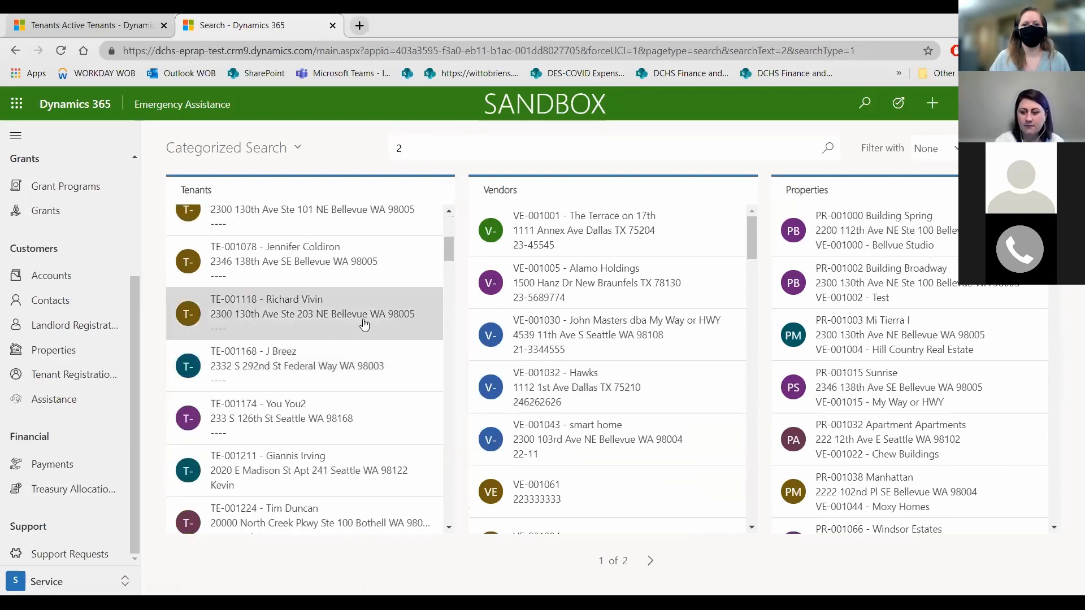
Replace the search term with the third listed tenant's first name and run the categorized search.
scroll(417, 293, up, 5)
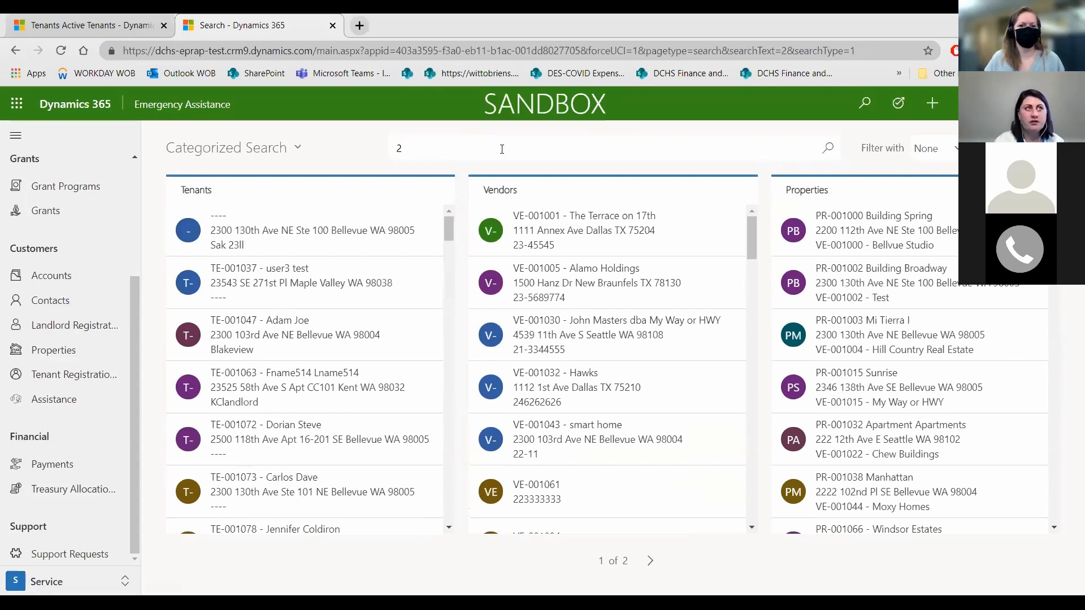
key(BackSpace)
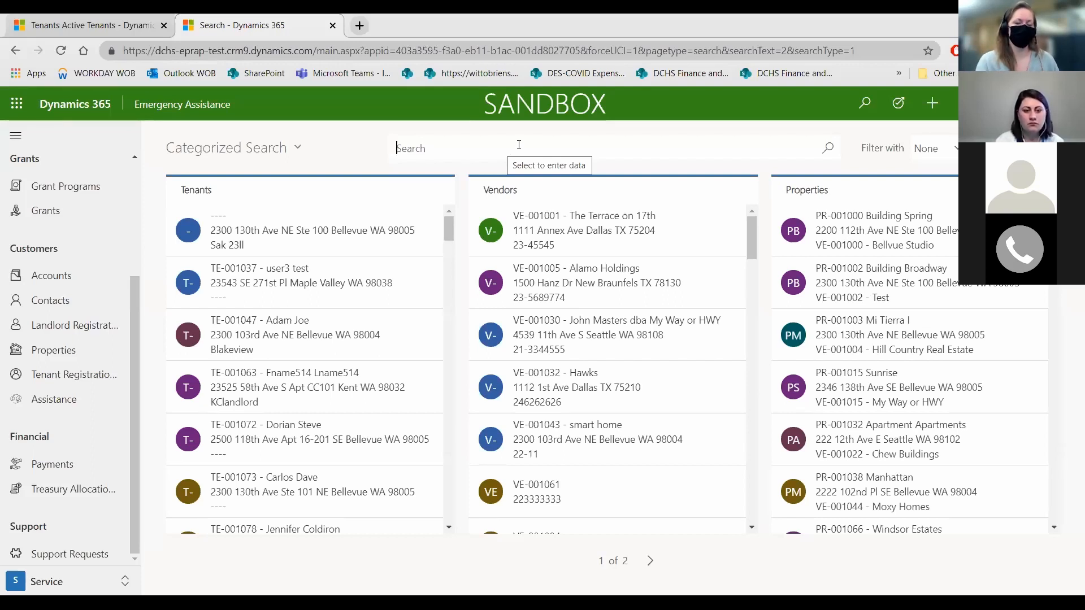
text(Adam)
key(Return)
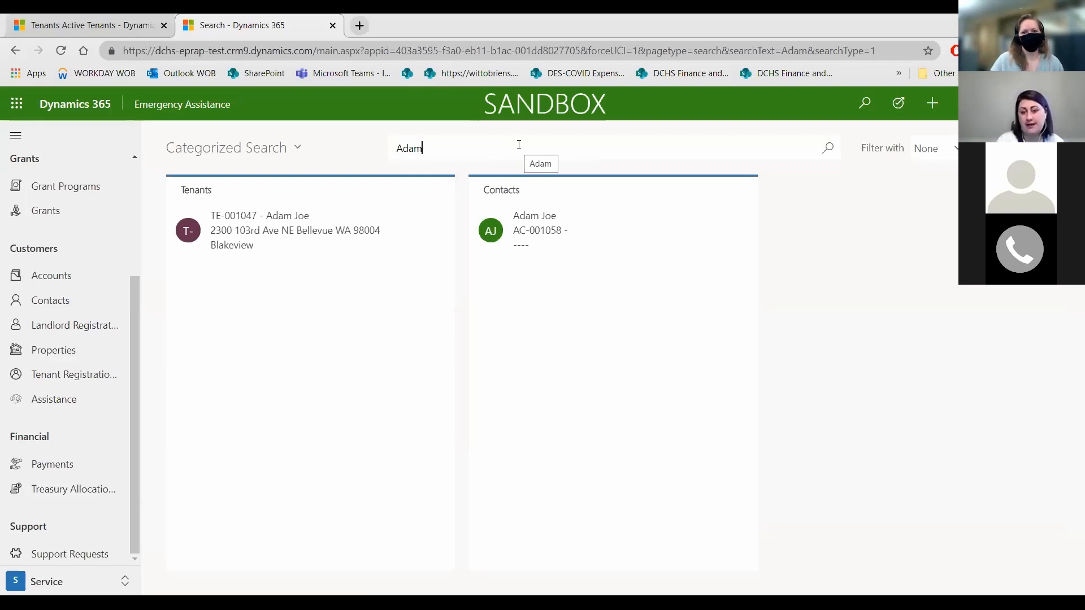
Rerun the search with the same first name followed by a trailing space.
key(ctrl+a)
text(Adam)
key(Return)
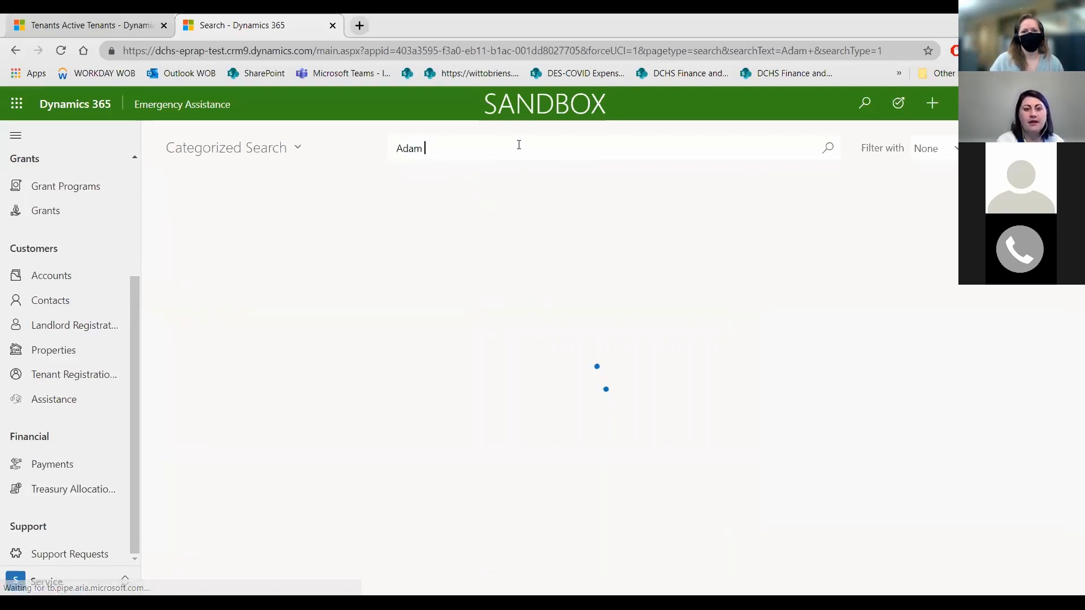
Replace the search term with Test and run the search.
key(ctrl+a)
key(BackSpace)
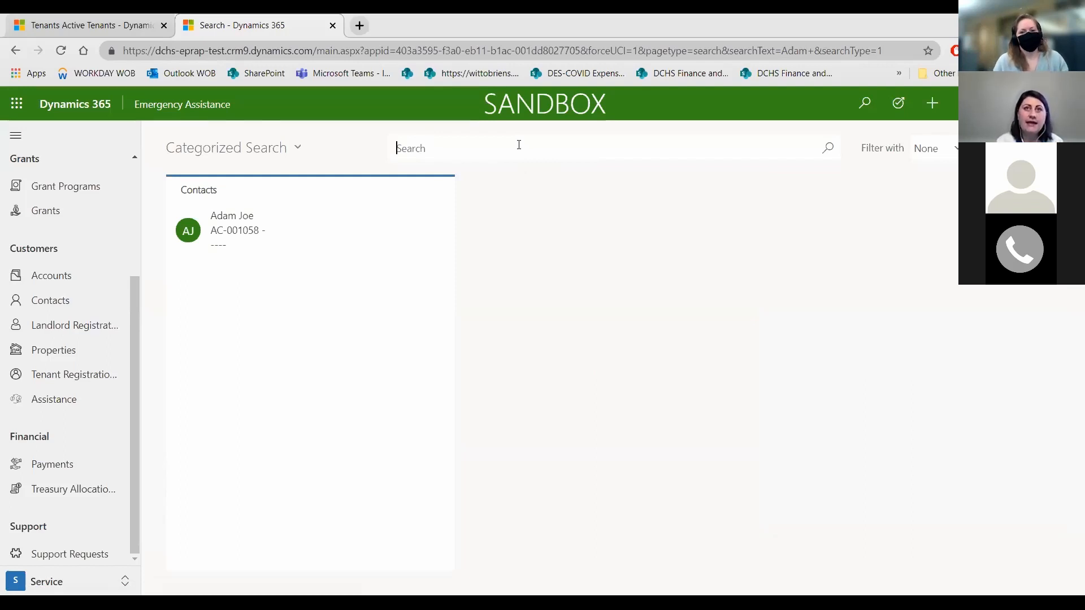
text(Test)
key(Return)
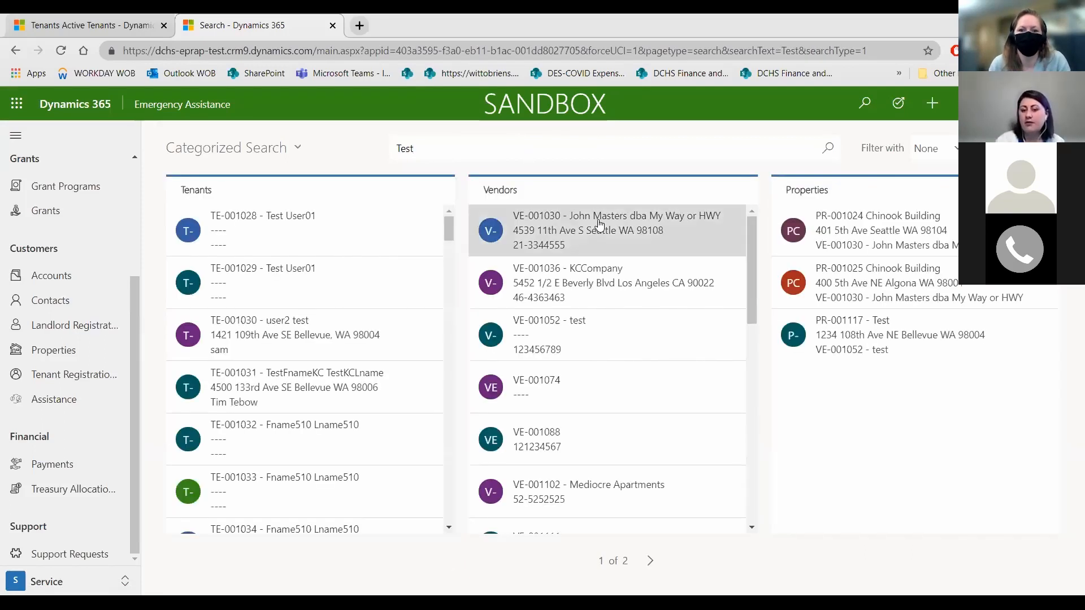
Look through the vendors and tenants in the search results for Test.
scroll(598, 243, down, 10)
scroll(612, 292, up, 10)
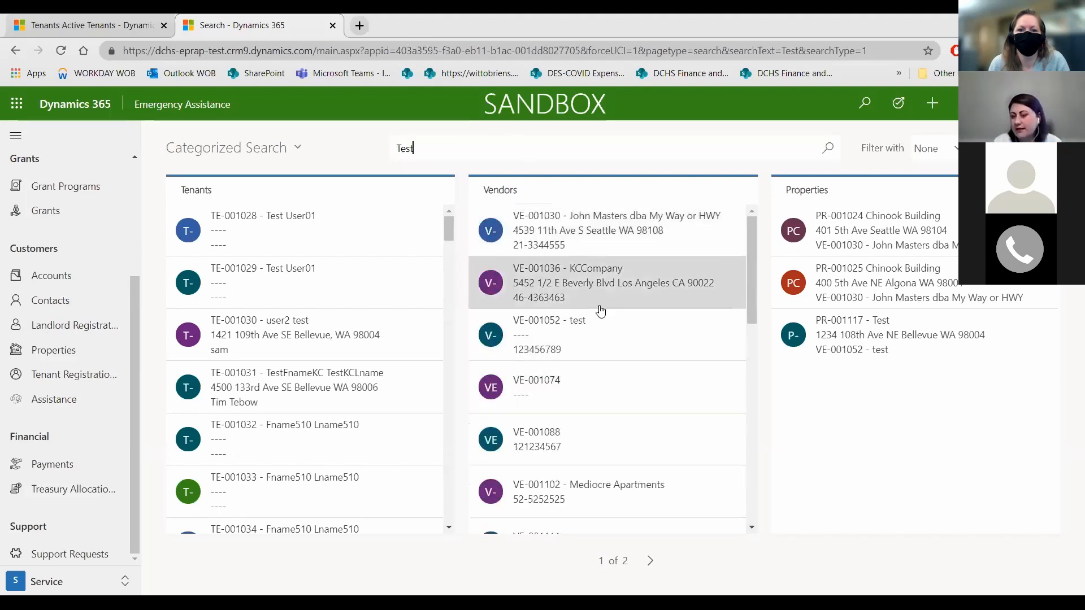
scroll(598, 308, down, 8)
scroll(604, 339, up, 8)
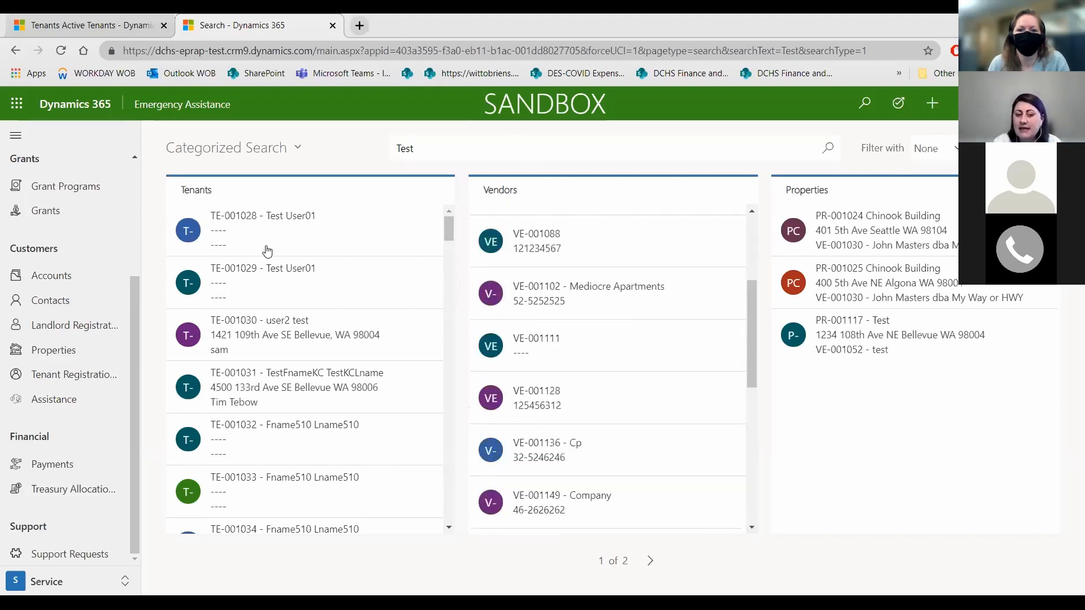
scroll(266, 249, down, 5)
Clear the search term and open the second tenant record from the Active Tenants registrations list.
drag(382, 147, 352, 151)
key(BackSpace)
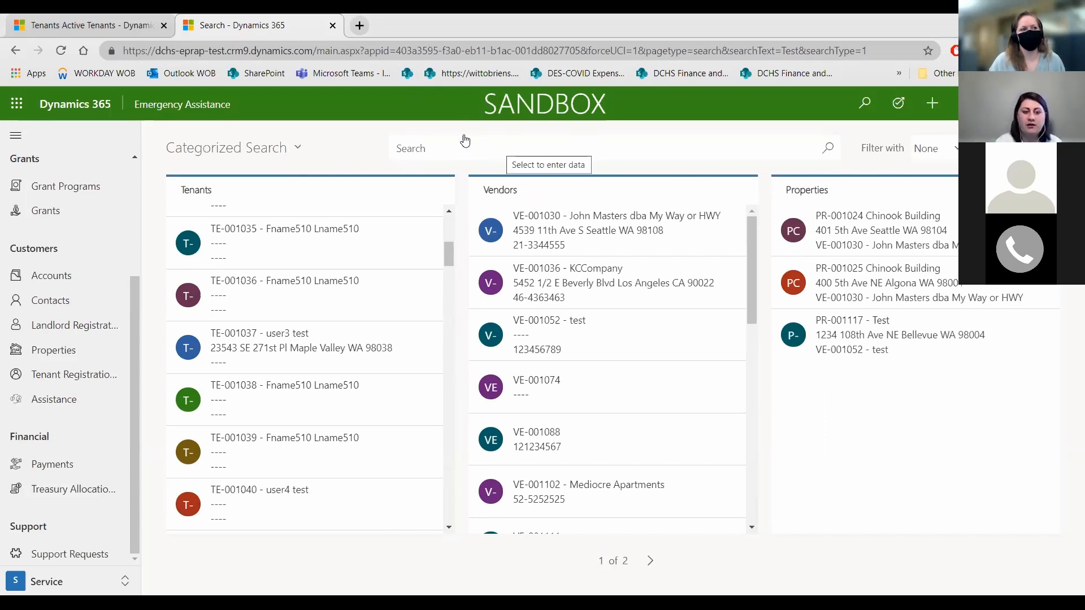
click(72, 375)
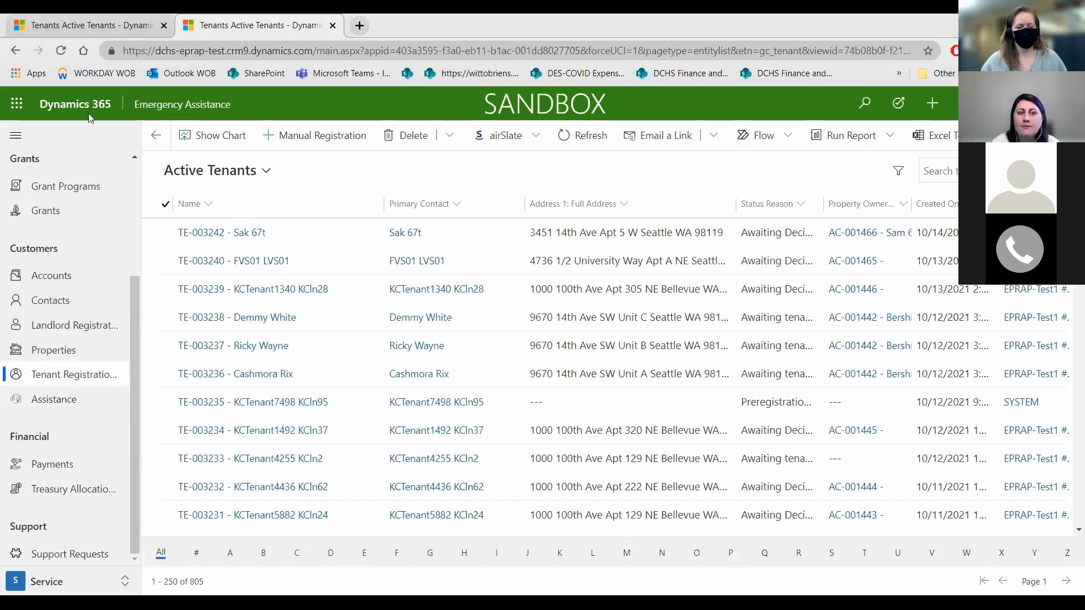
click(56, 58)
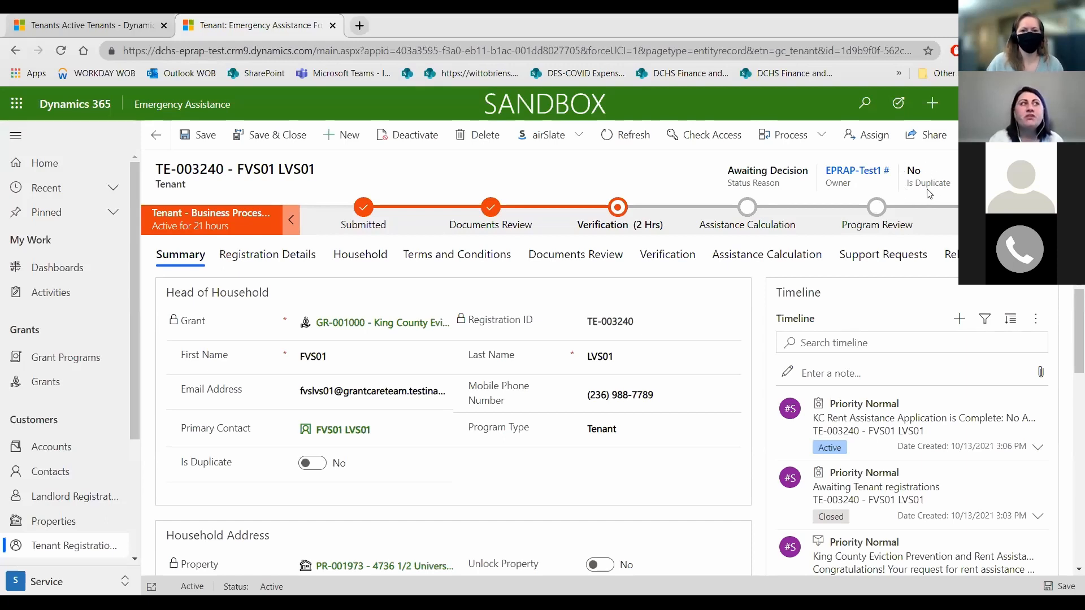
Examine the tenant record's expanded header fields, including Status Reason, Is Duplicate and Duplicated Tenant, and close them.
click(1055, 177)
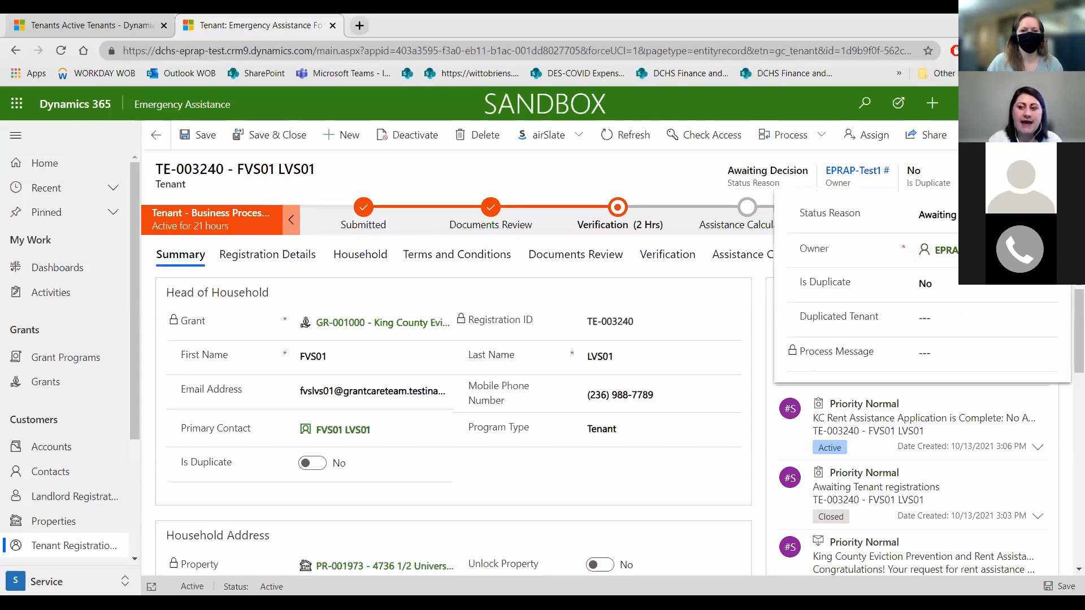
click(1055, 176)
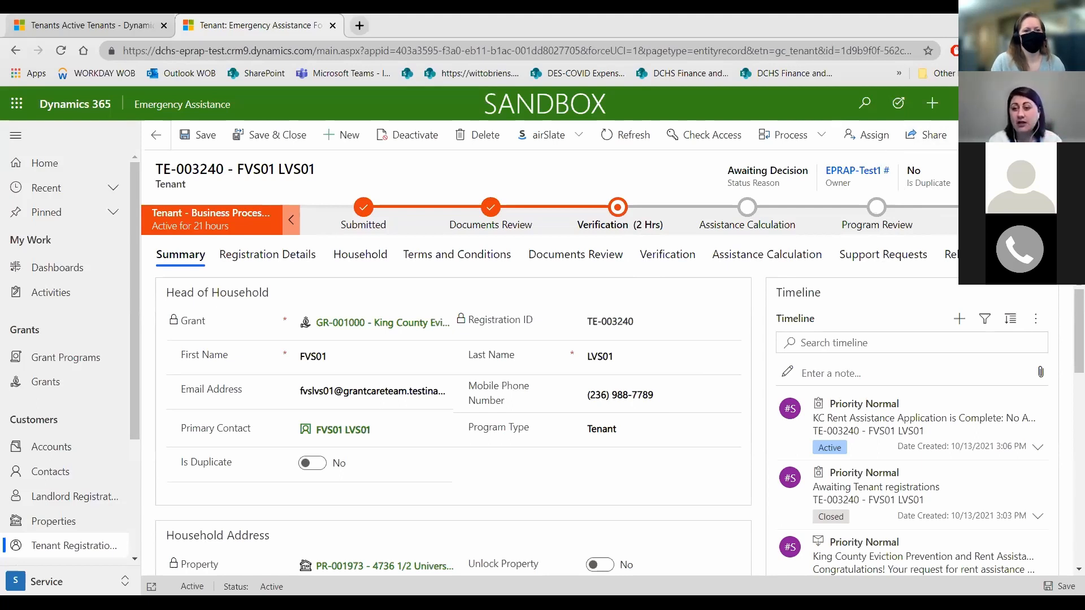
click(1053, 176)
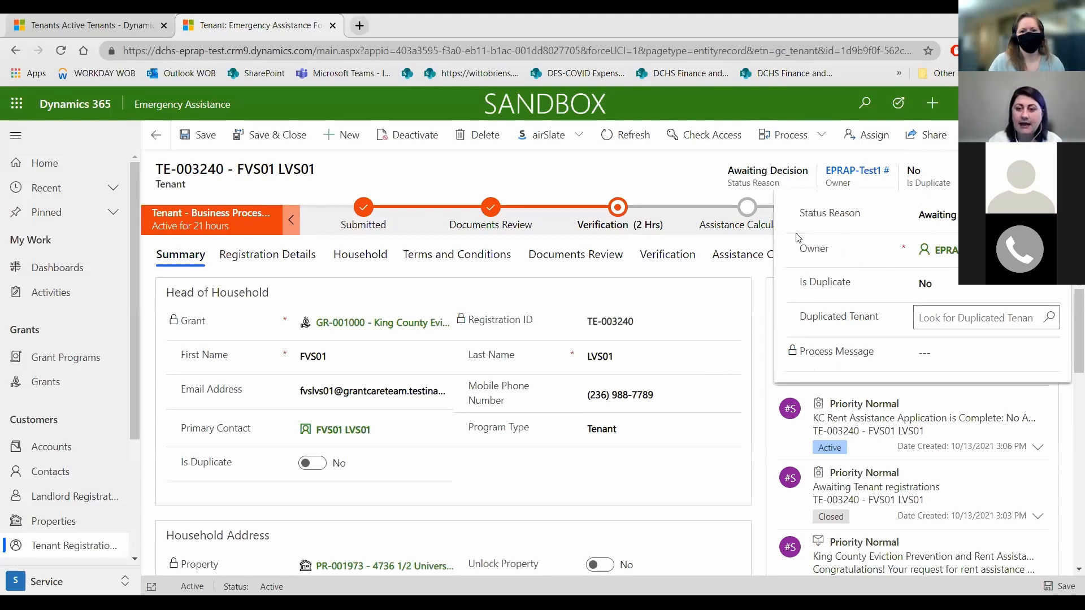
click(668, 176)
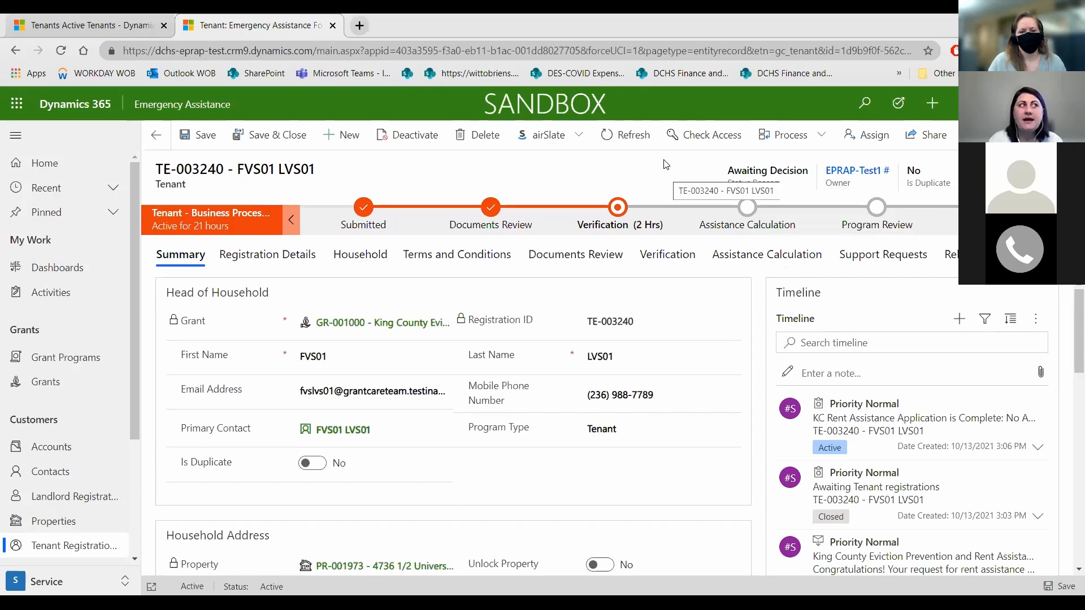
Reopen the categorized search and run it for TEST.
click(874, 118)
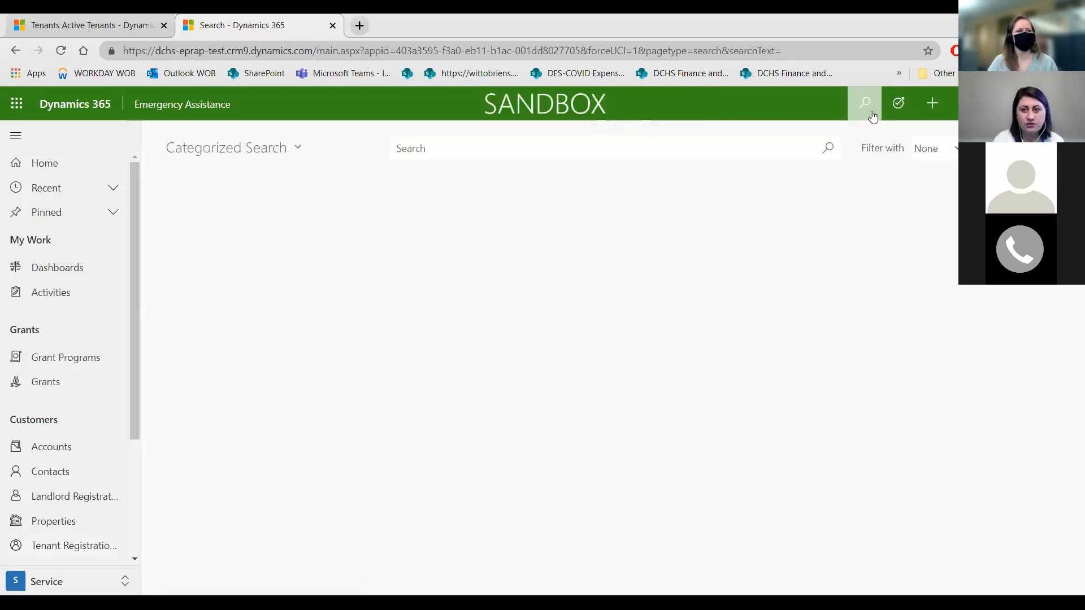
click(767, 154)
text(TEST)
key(Return)
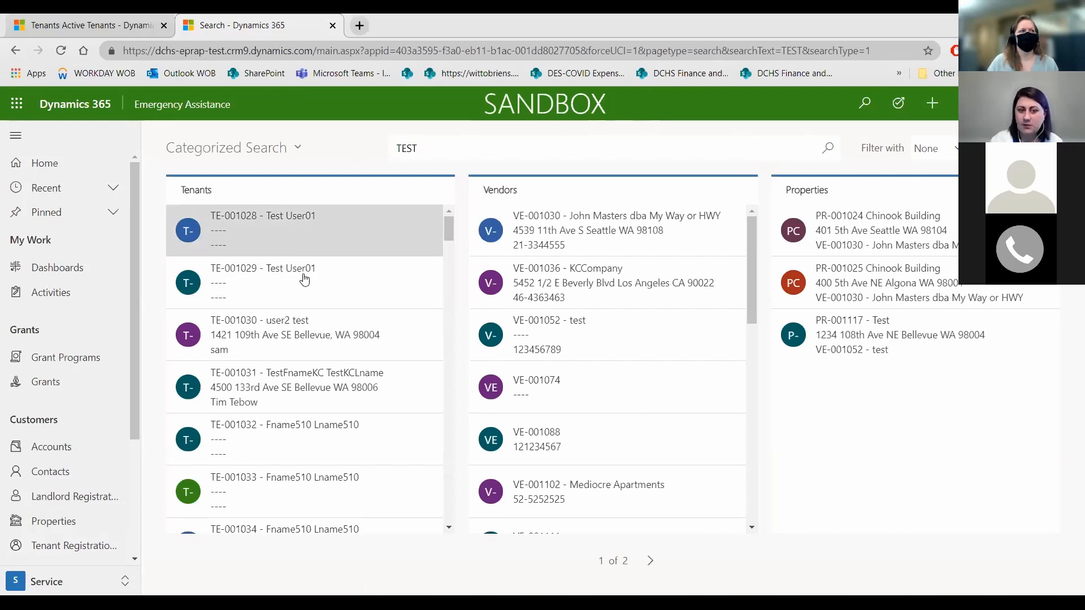
Review the first tenant record in the TEST results and return to the results, discarding the unsaved changes.
click(340, 236)
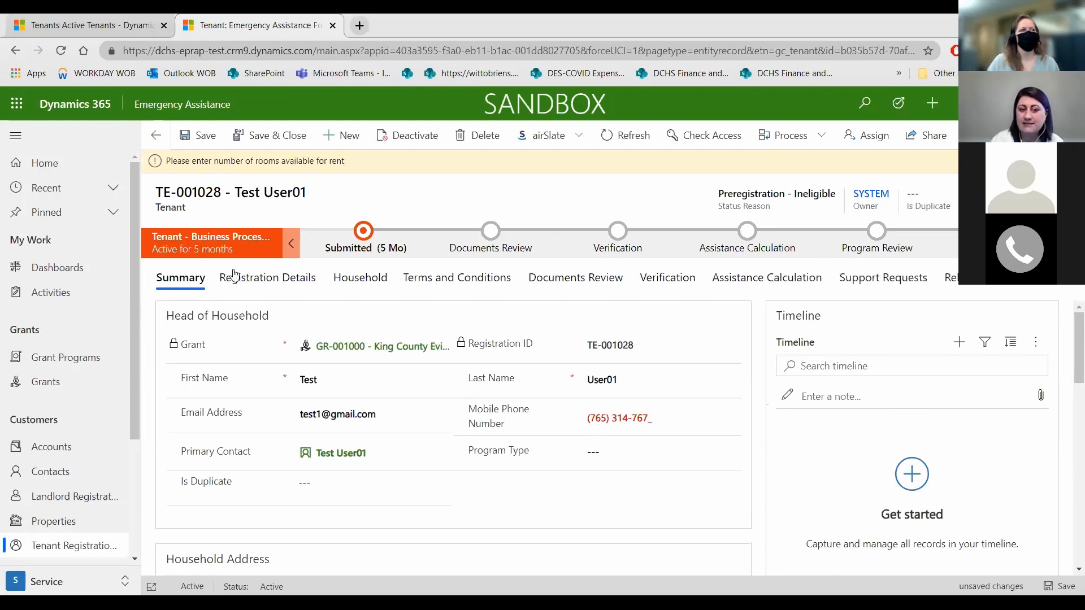
key(alt+Left)
click(292, 274)
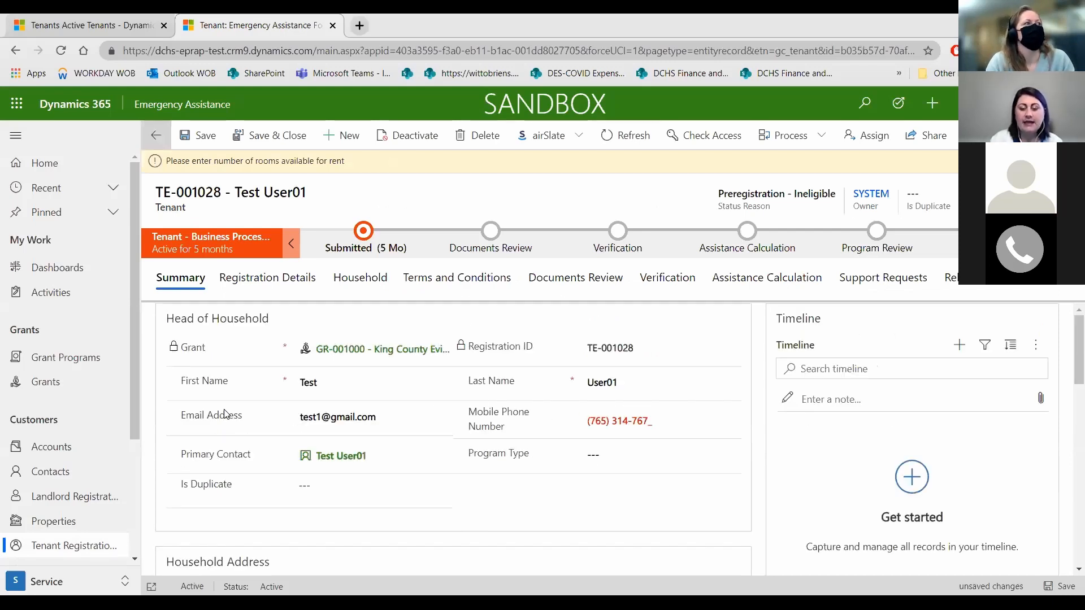
click(156, 135)
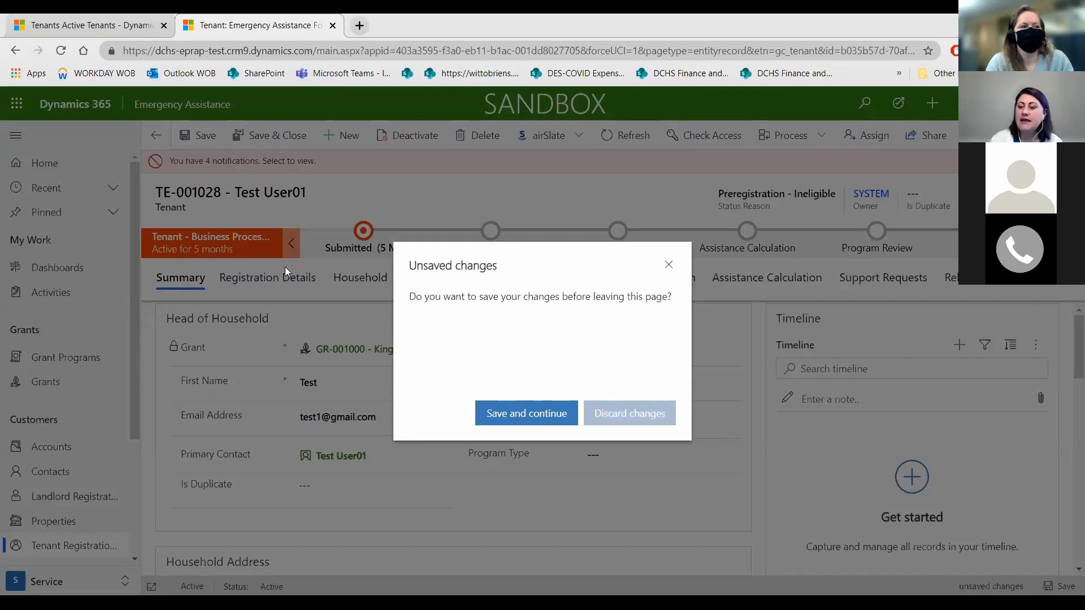
click(630, 411)
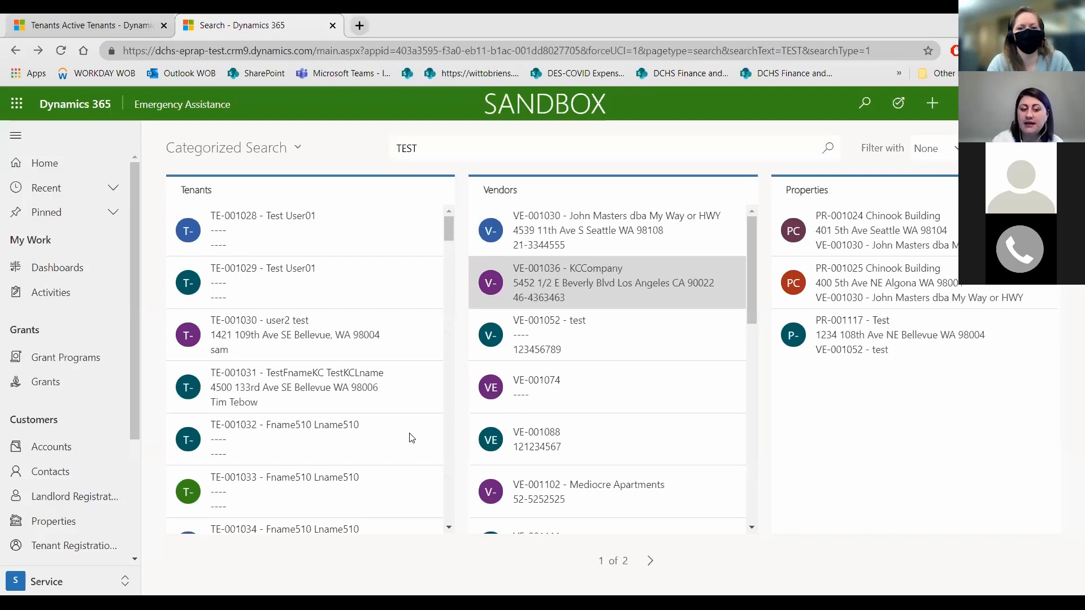
Examine the fourth tenant's landlord contact information and household address, and return to the TEST search results.
scroll(408, 462, down, 2)
click(409, 466)
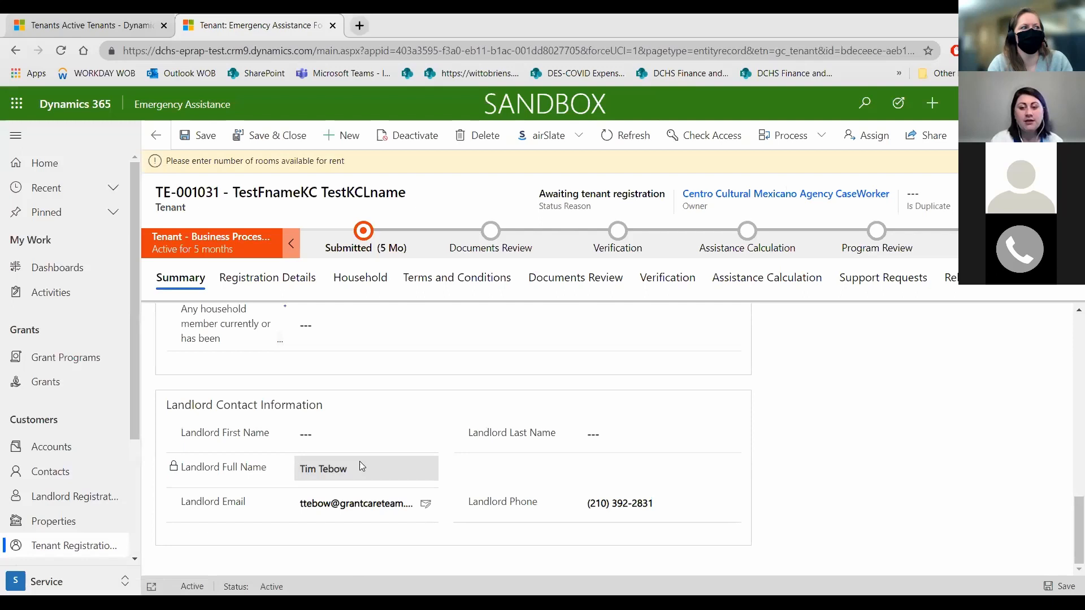
scroll(232, 365, up, 7)
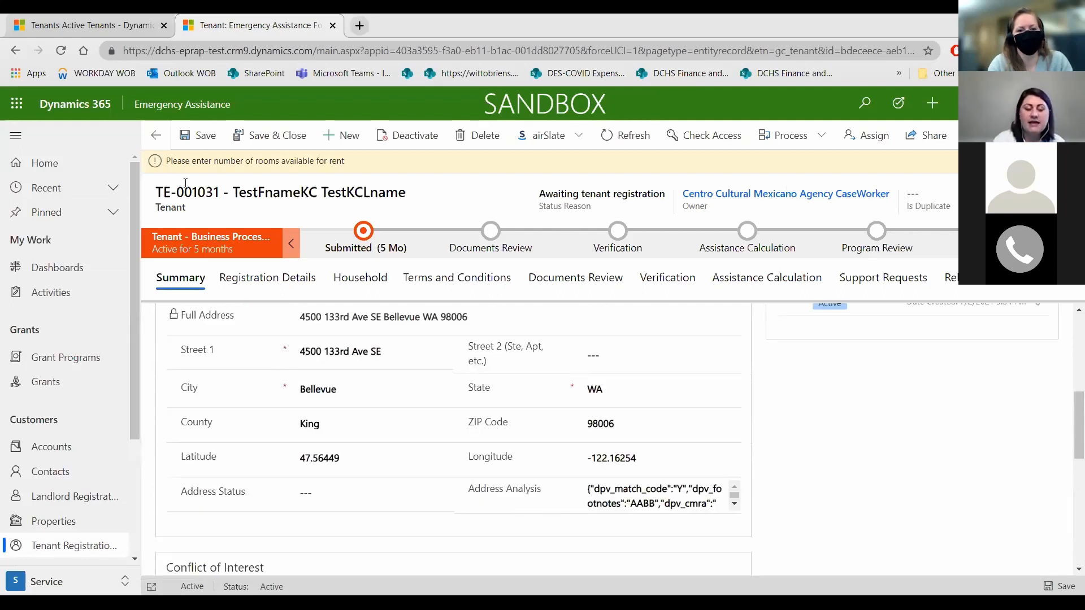
scroll(161, 139, up, 4)
click(158, 136)
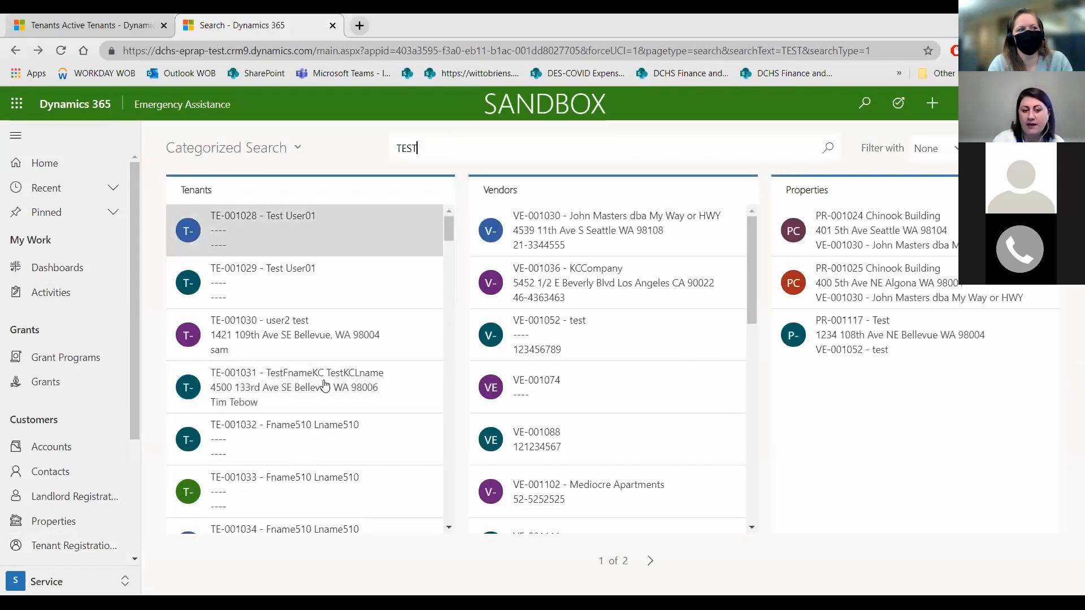
scroll(326, 396, down, 5)
click(325, 425)
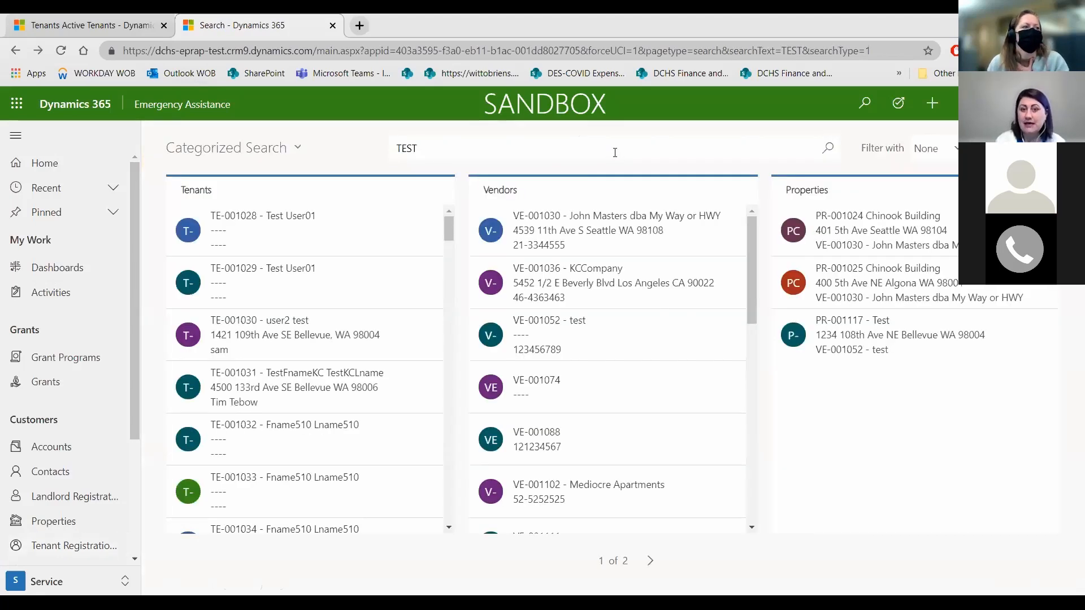
Start a new categorized search and run it for Greystar.
click(865, 104)
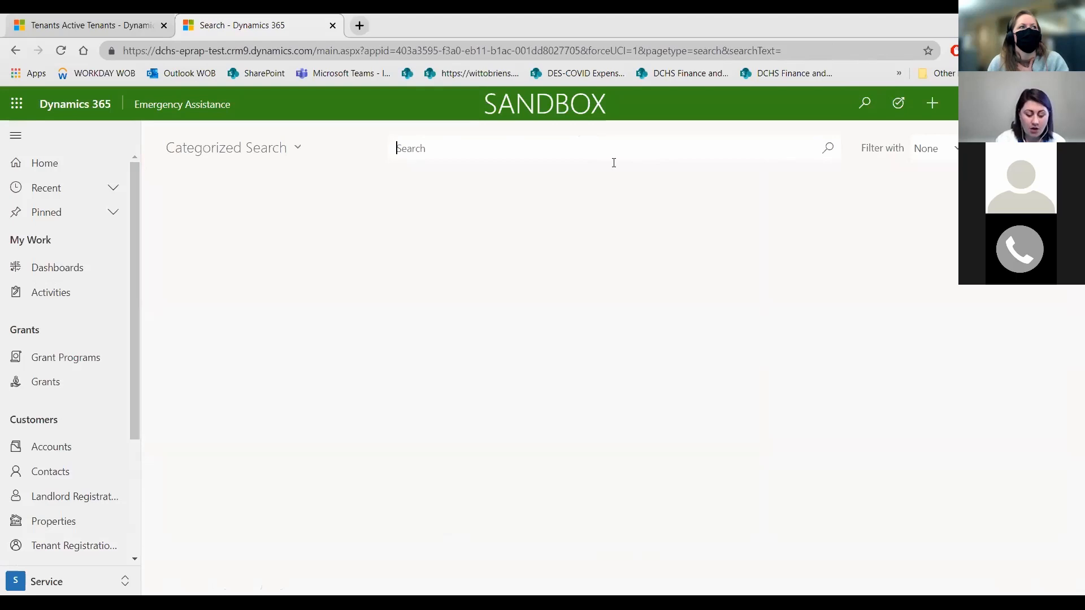
text(Greystar)
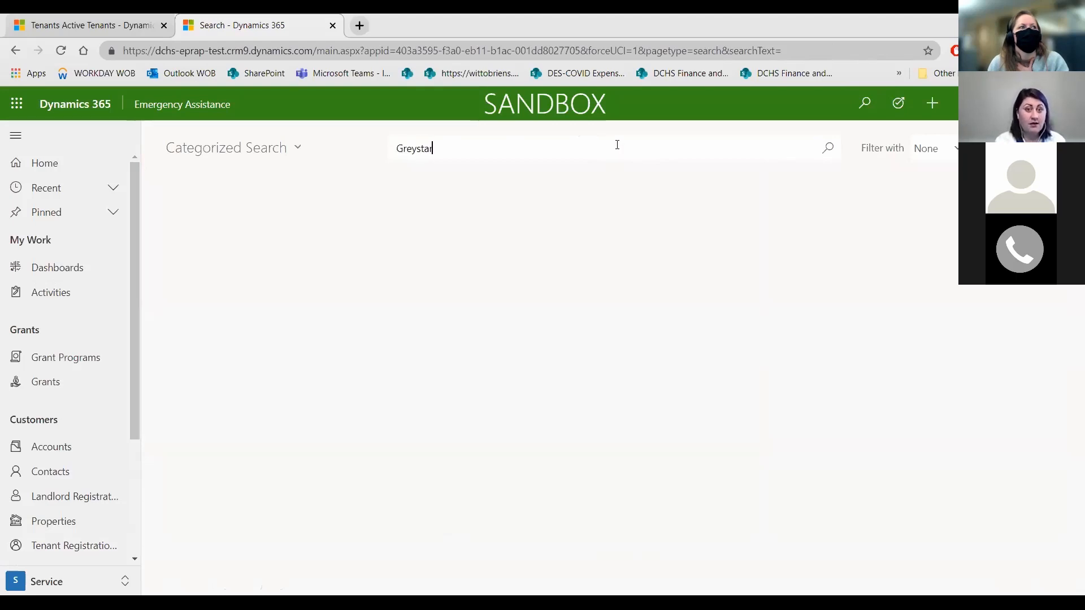
key(Return)
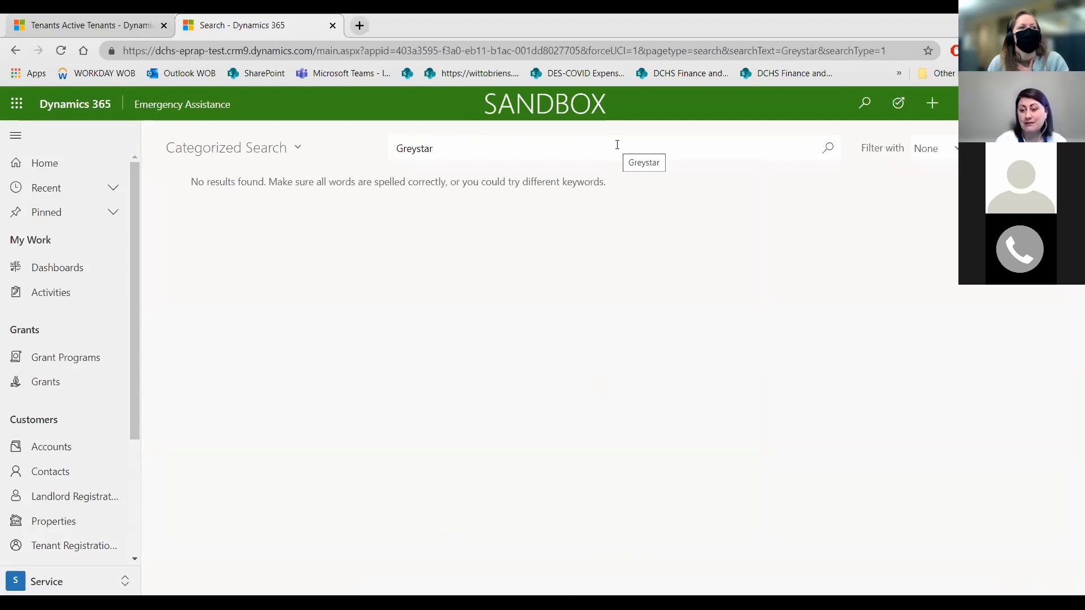
Replace Greystar with a three-letter first name and run the search.
key(BackSpace)
key(BackSpace)
key(BackSpace)
key(BackSpace)
key(BackSpace)
key(BackSpace)
key(BackSpace)
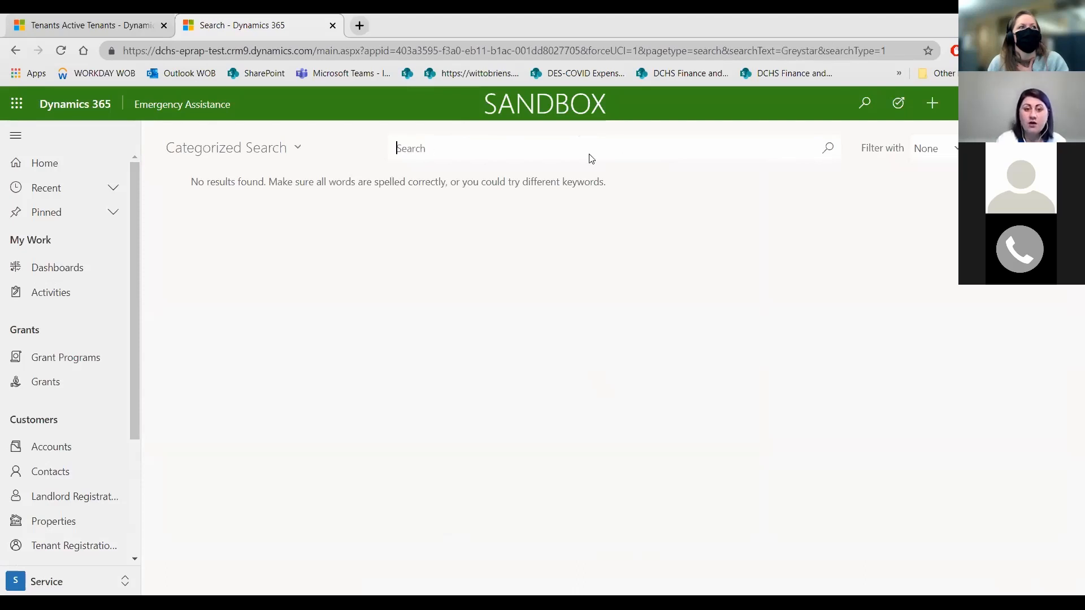
text(Joe)
key(Return)
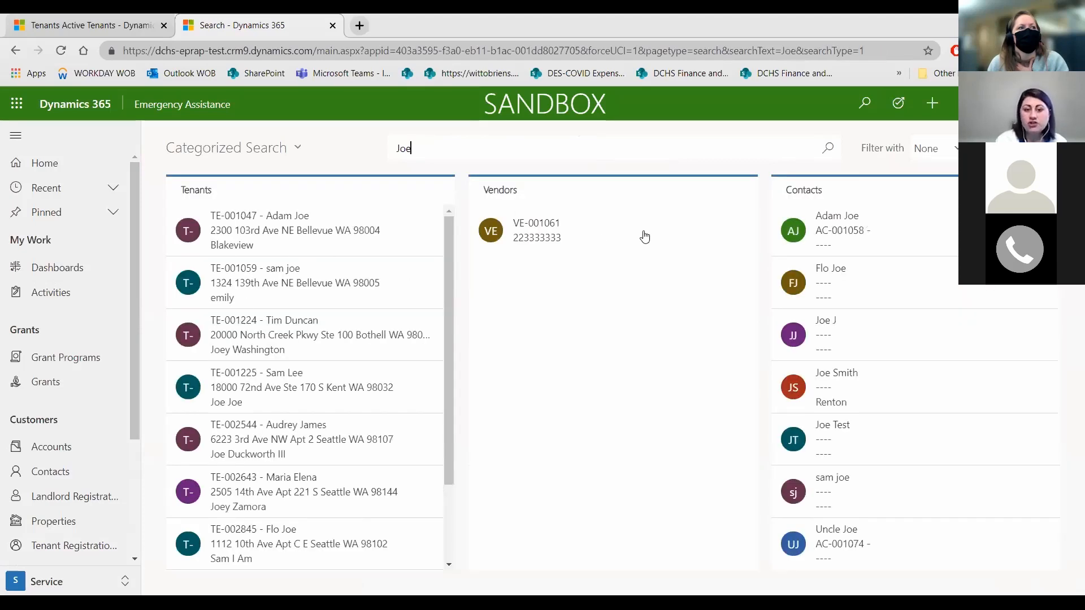
Open the only vendor in the results, check its properties, and return to the search results.
click(558, 246)
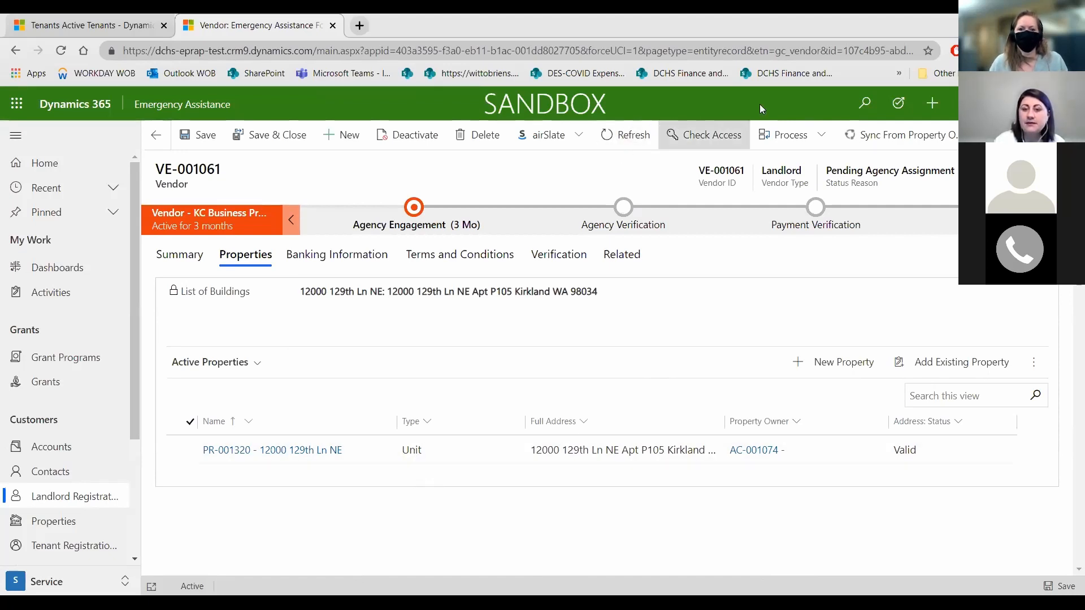
click(161, 142)
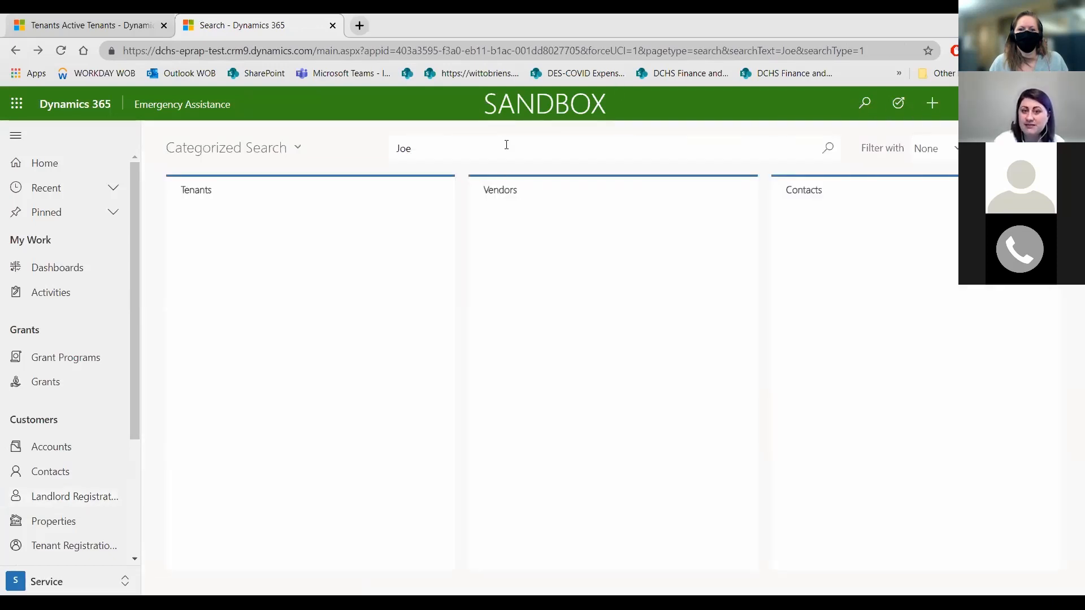
Run a new categorized search for a different person's first name.
click(502, 143)
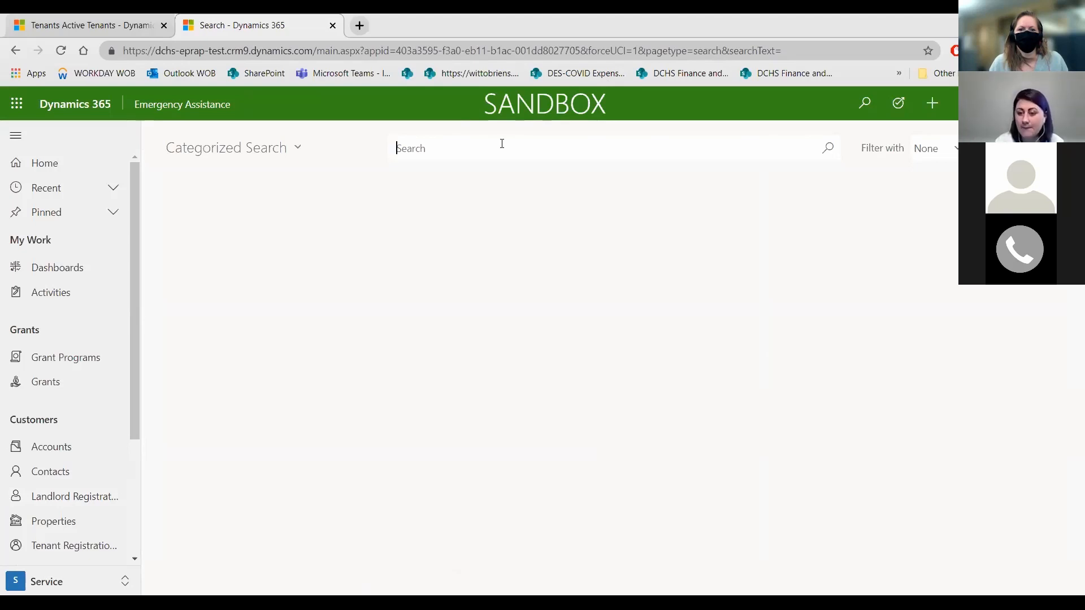
text(Tyler)
key(Return)
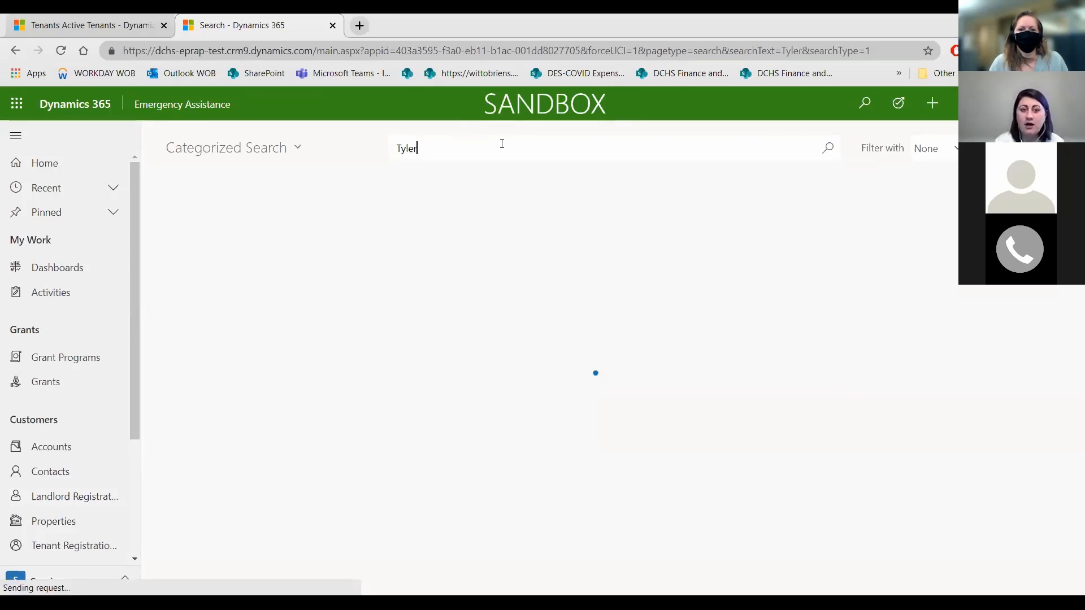
Swap the search term for another short first name and run the search again.
key(ctrl+a)
key(BackSpace)
text(Sa)
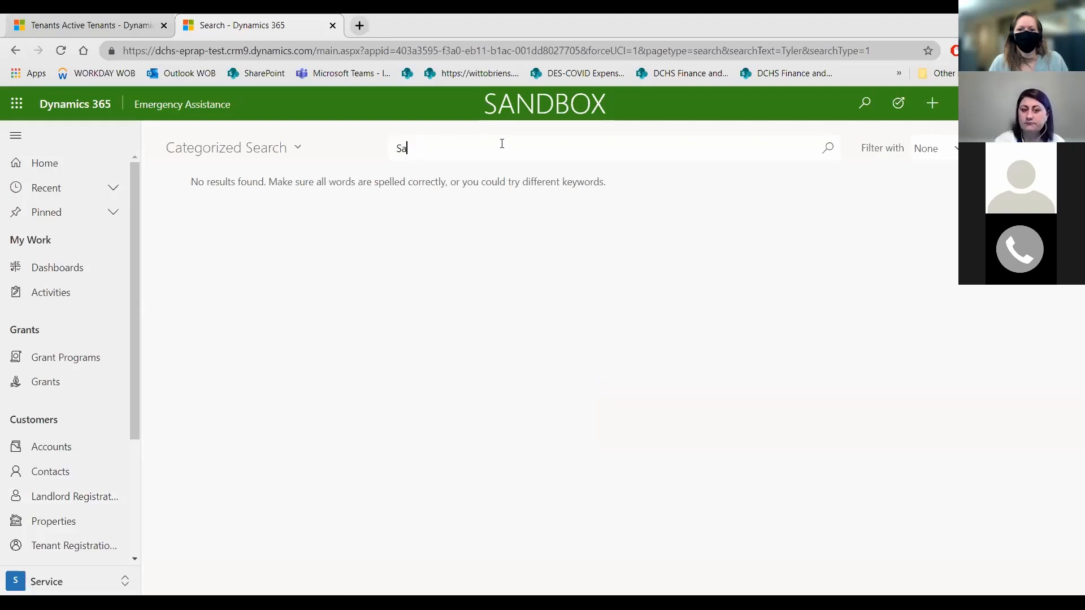
text(m)
key(Return)
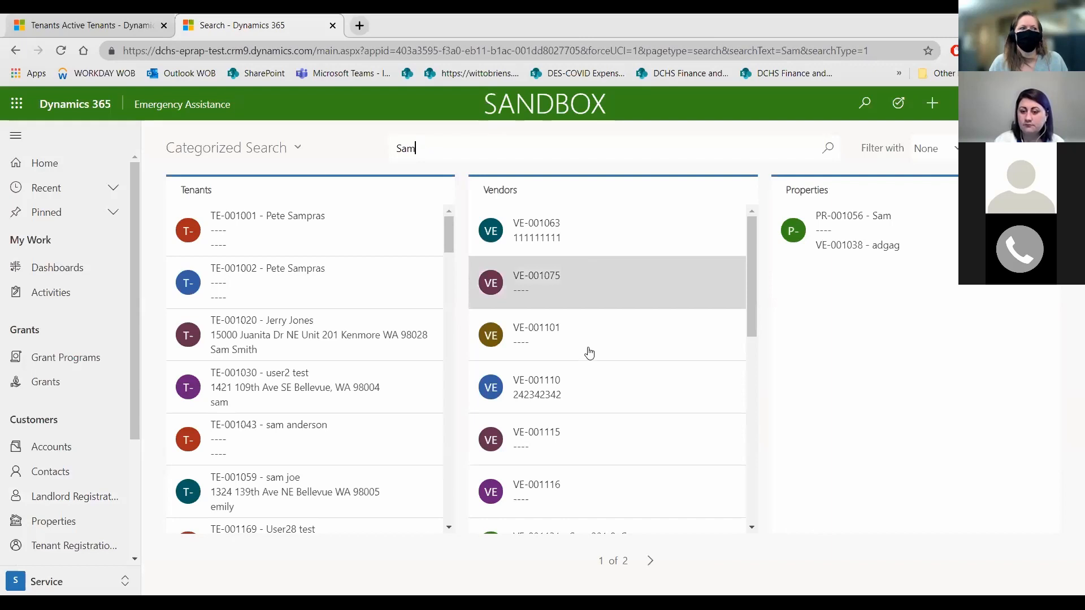
Open the vendor record for Sam25 & Co from the Vendors results.
scroll(586, 363, down, 10)
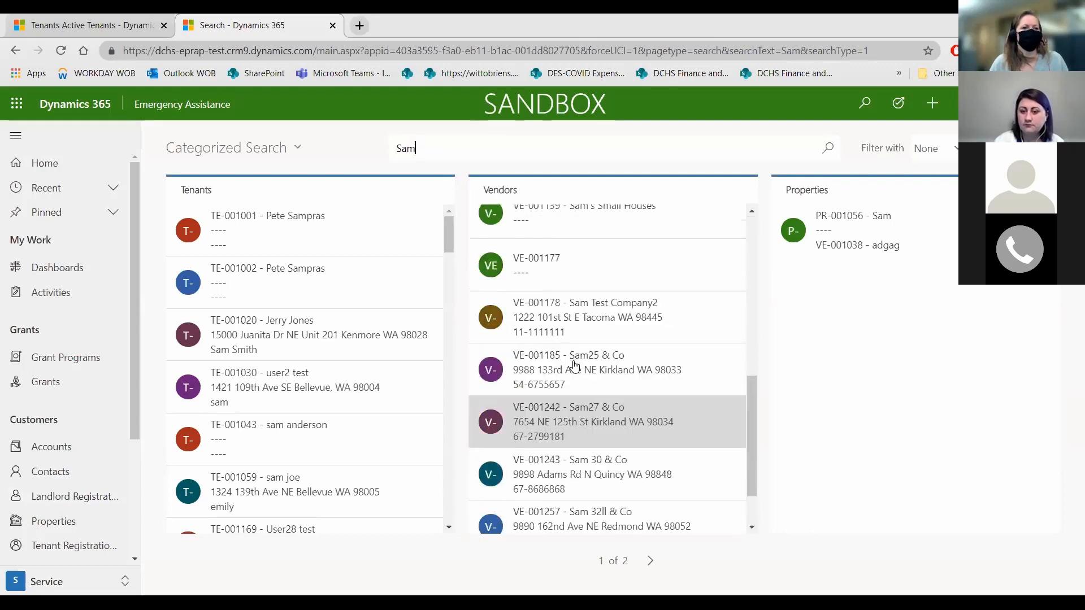
click(573, 370)
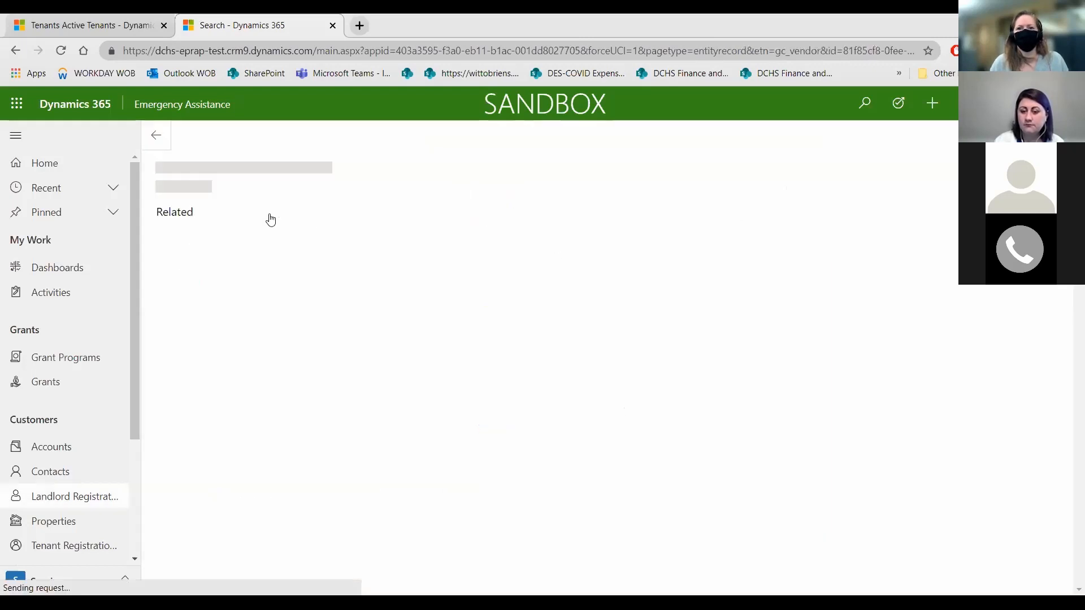